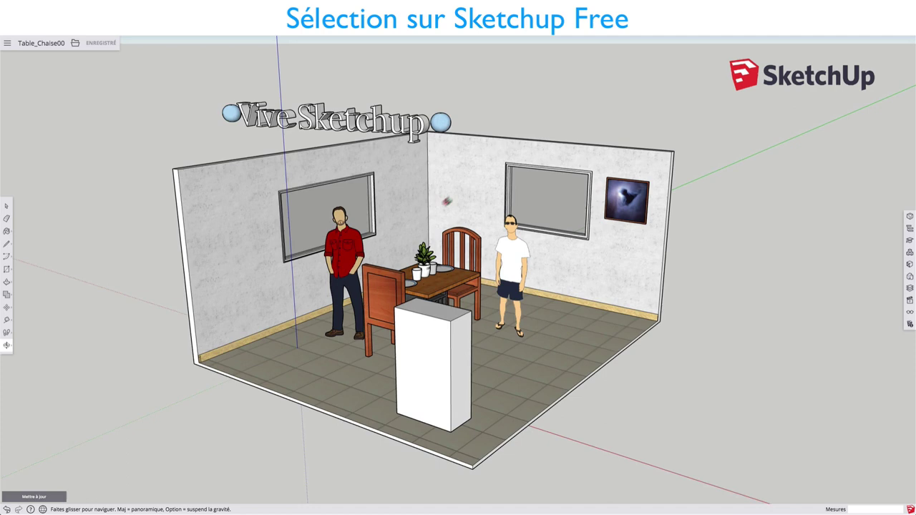
- Start a new model from the 'Modèle de base - Mètres' template and pan the figure to the right
scroll(446, 202, "up", 3)
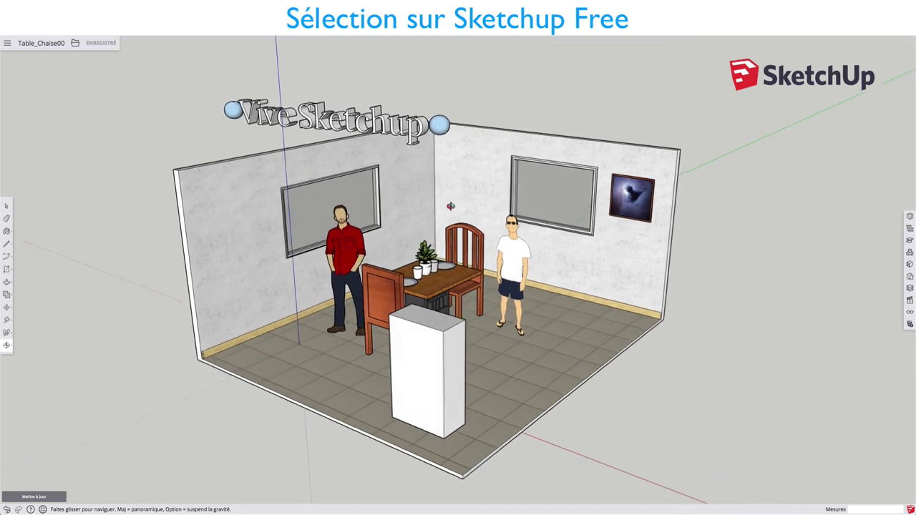
key("space")
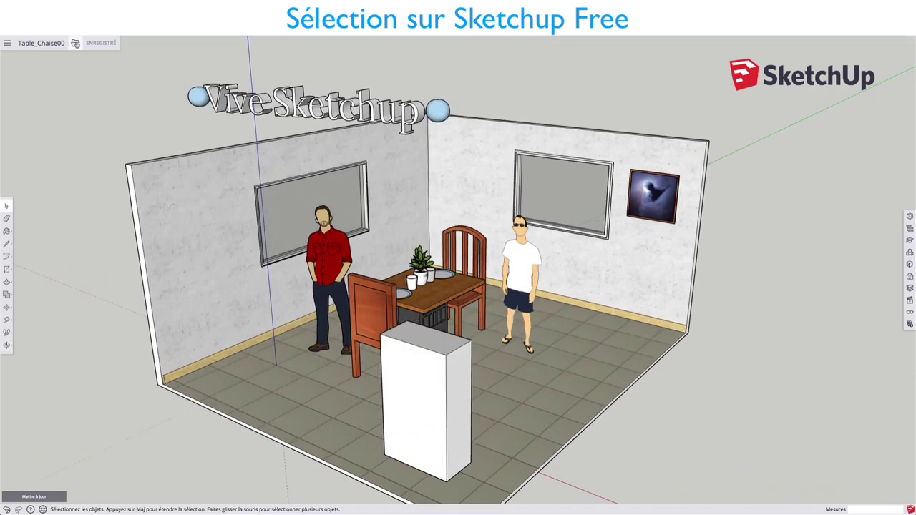
left_click(75, 43)
left_click(93, 57)
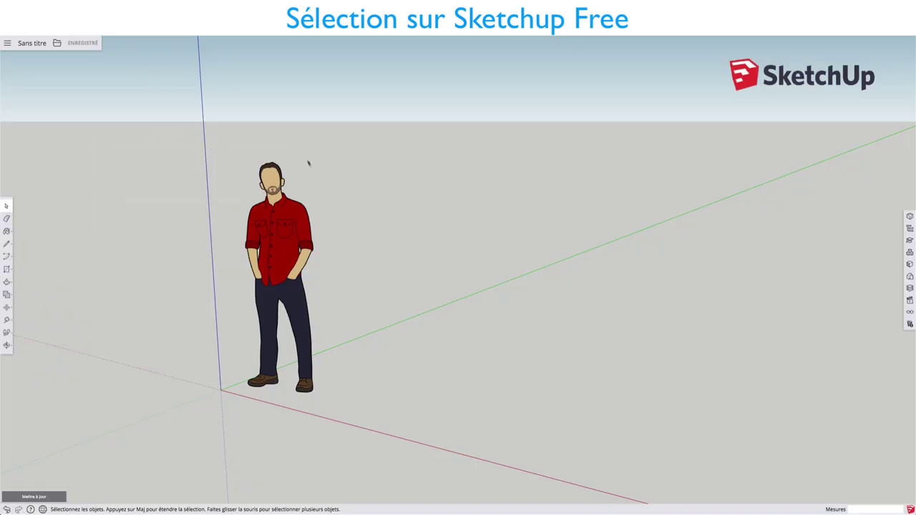
middle_click_drag(395, 207, 455, 210, "shift")
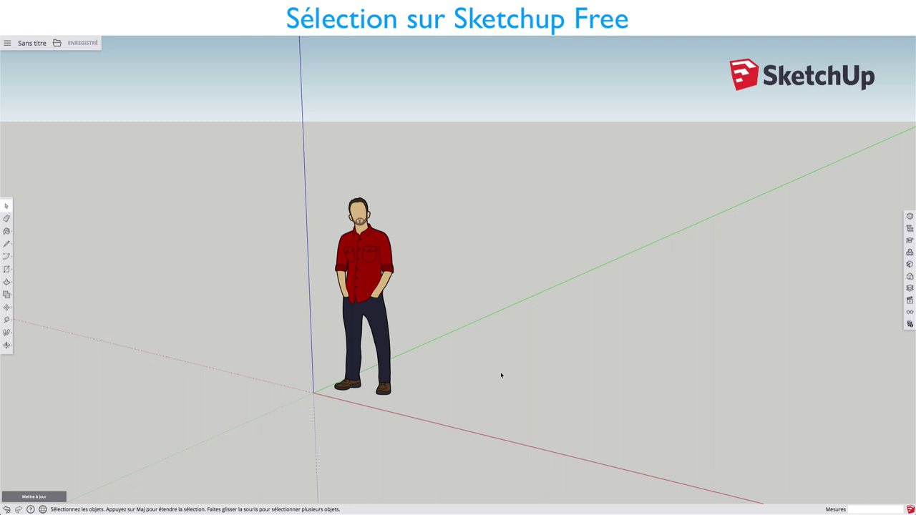
- Draw a rectangle on the ground beside the figure and push/pull it up into a flat box
key("r")
left_click(517, 349)
left_click(604, 445)
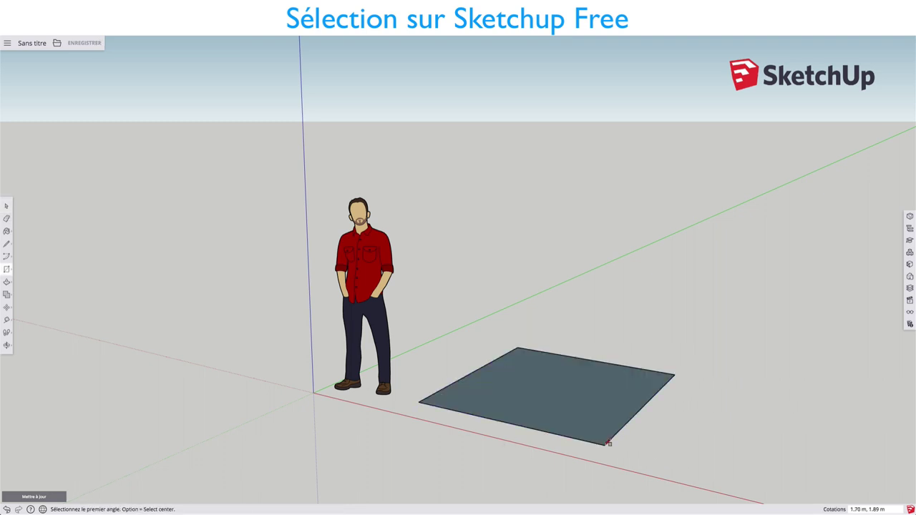
key("p")
left_click(577, 400)
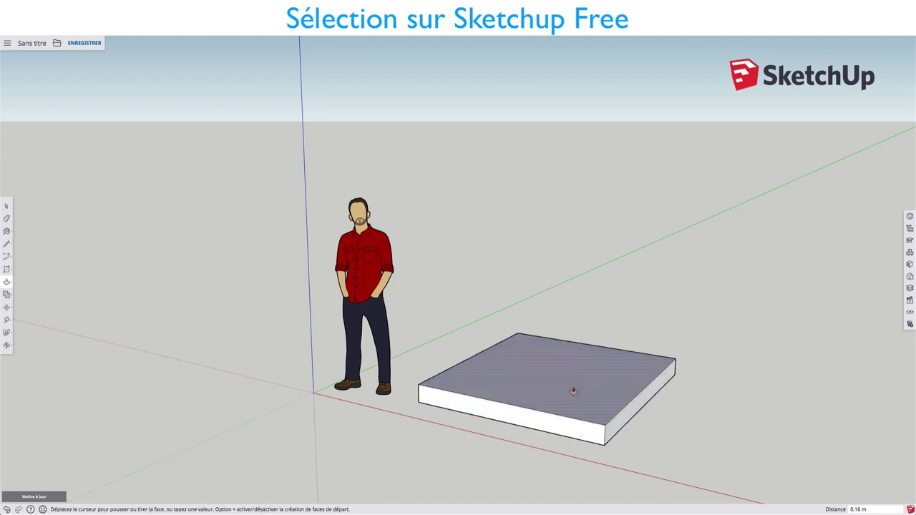
middle_click_drag(639, 377, 536, 348, "shift")
key("space")
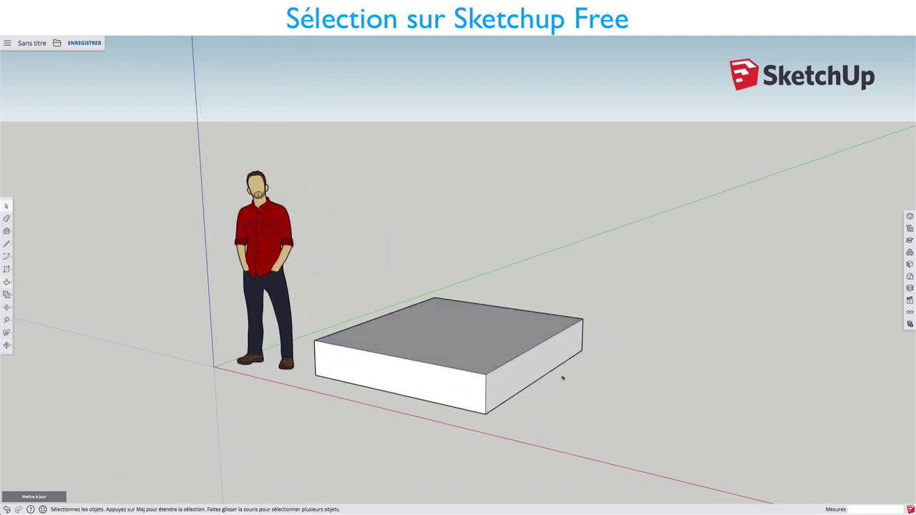
- Draw a circle right of the box and push/pull it into a short cylinder
key("c")
left_click(642, 358)
left_click(676, 365)
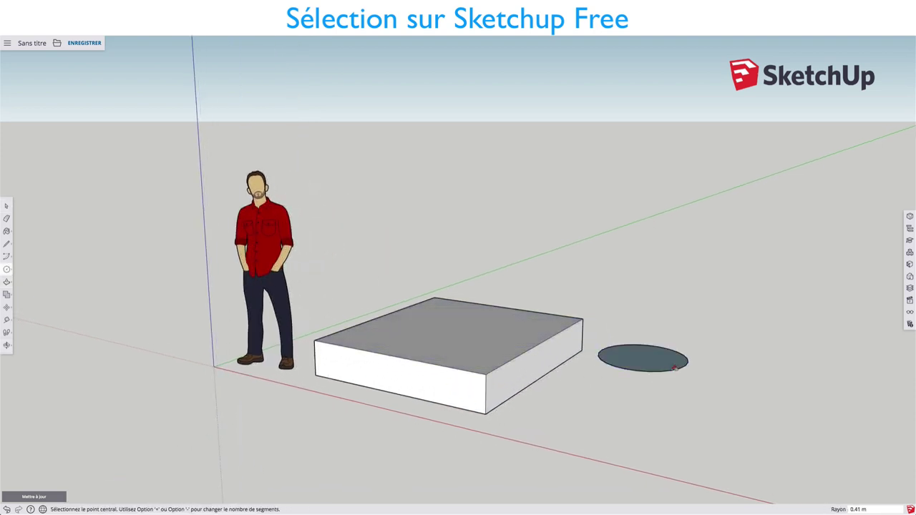
key("p")
left_click(642, 357)
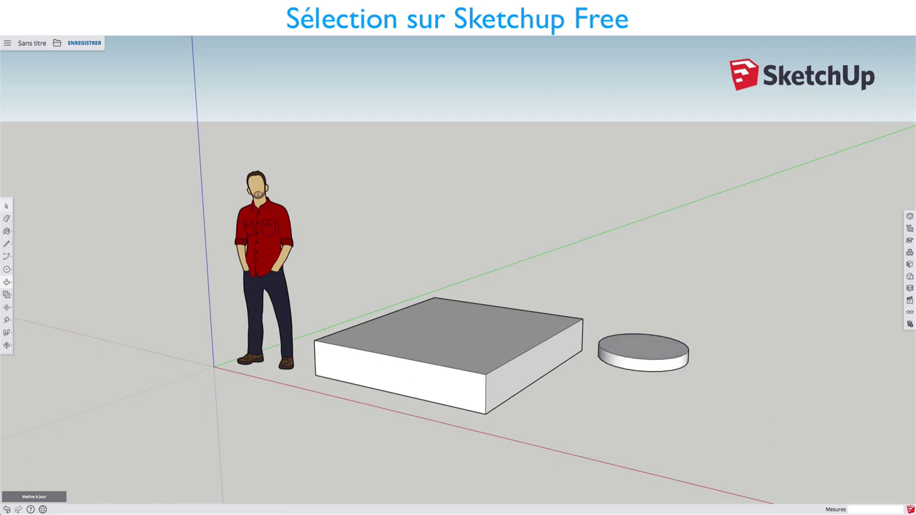
left_click(642, 344)
middle_click_drag(583, 289, 552, 273, "shift")
key("space")
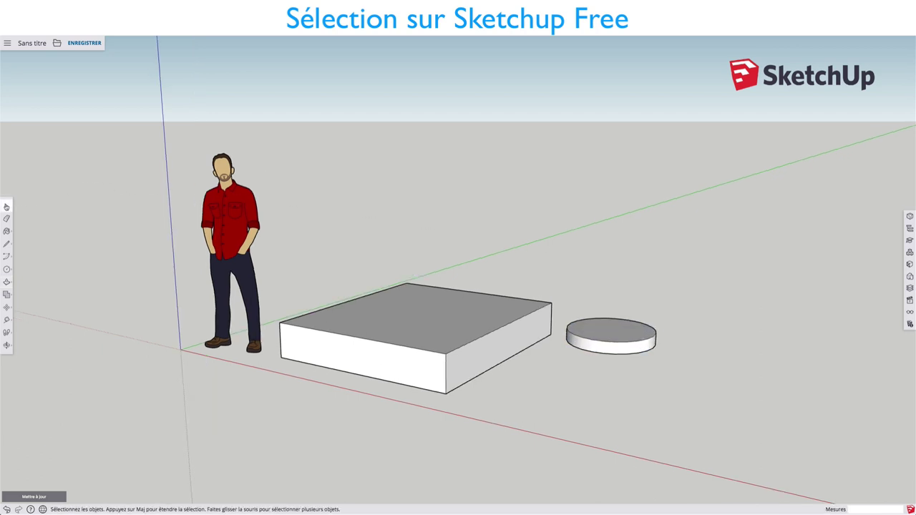
left_click(909, 240)
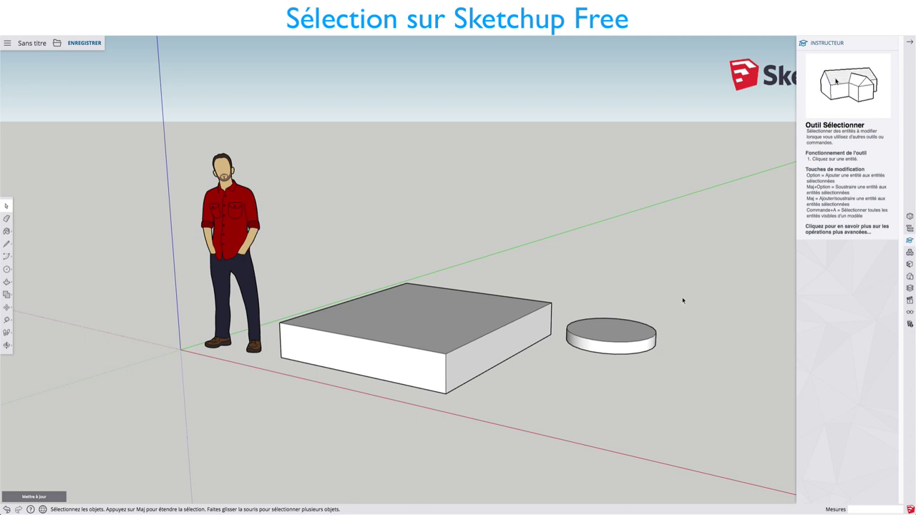
left_click(908, 43)
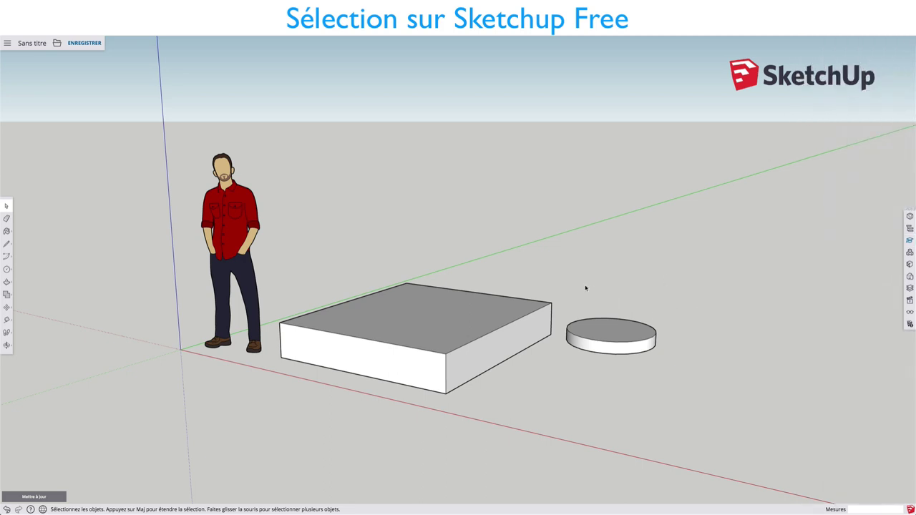
left_click_drag(589, 213, 690, 303)
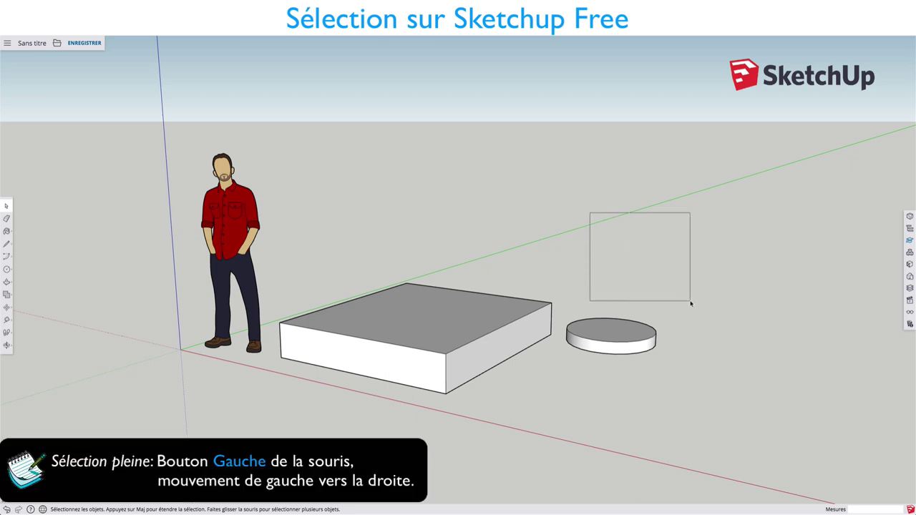
left_click_drag(690, 304, 690, 304)
left_click_drag(555, 184, 674, 292)
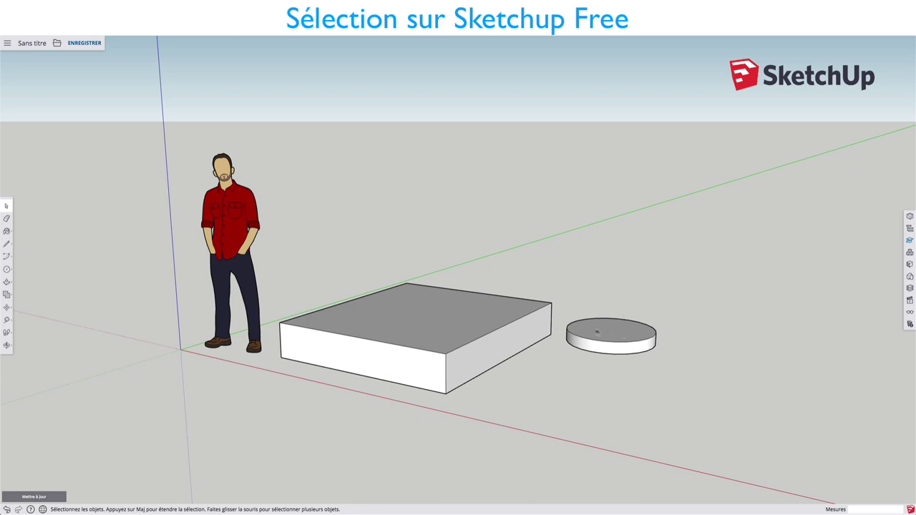
left_click_drag(566, 319, 666, 371)
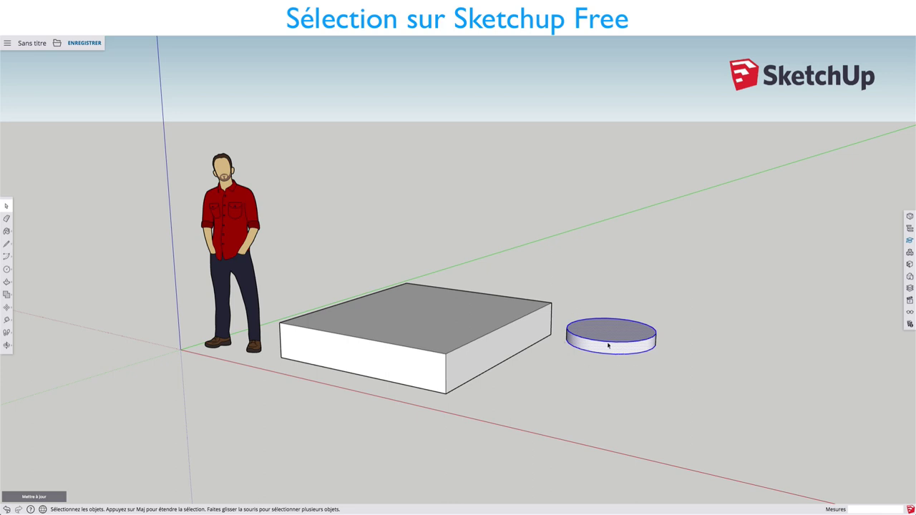
left_click(621, 372)
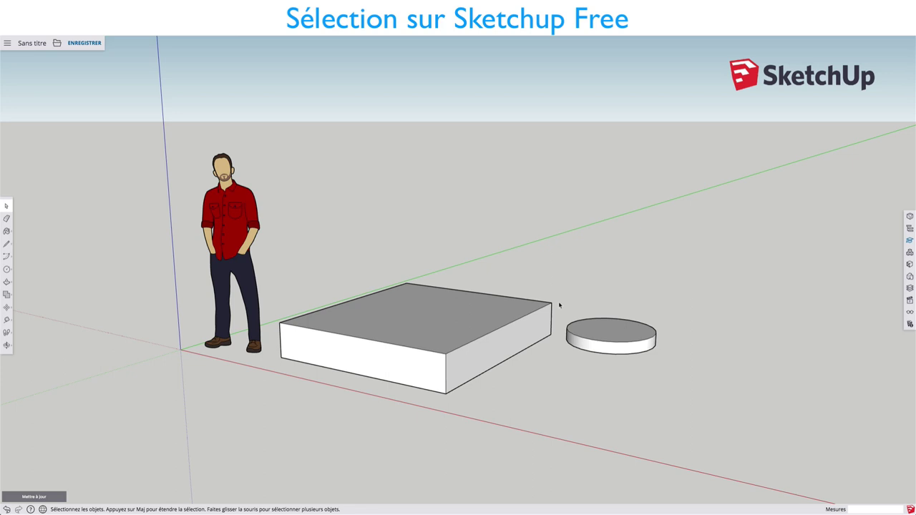
- Show a partial window selects nothing while a full window selects the cylinder, then deselect it
left_click_drag(559, 305, 611, 373)
left_click_drag(561, 300, 669, 375)
left_click(631, 354)
- Select the cylinder with right-to-left crossing windows, clear it, then select only its top face
left_click_drag(559, 295, 618, 381)
left_click_drag(612, 377, 612, 377)
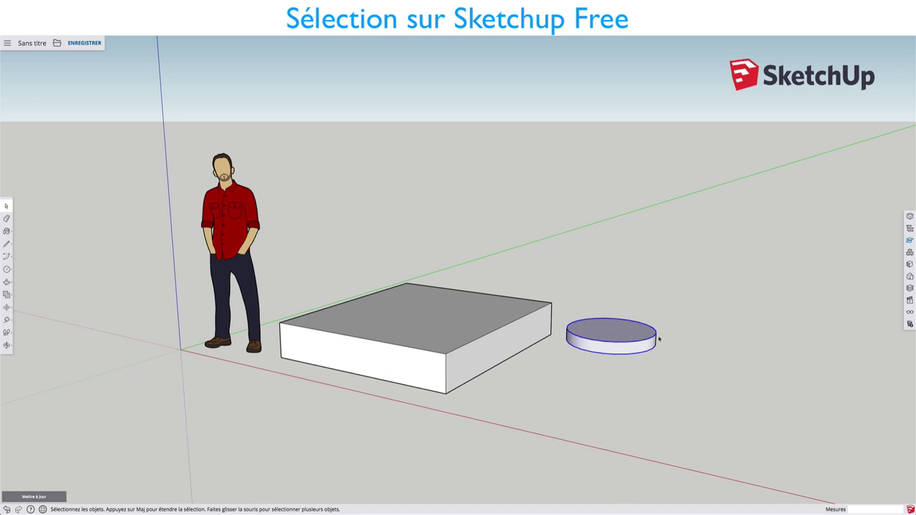
left_click_drag(577, 381, 563, 382)
left_click(686, 308)
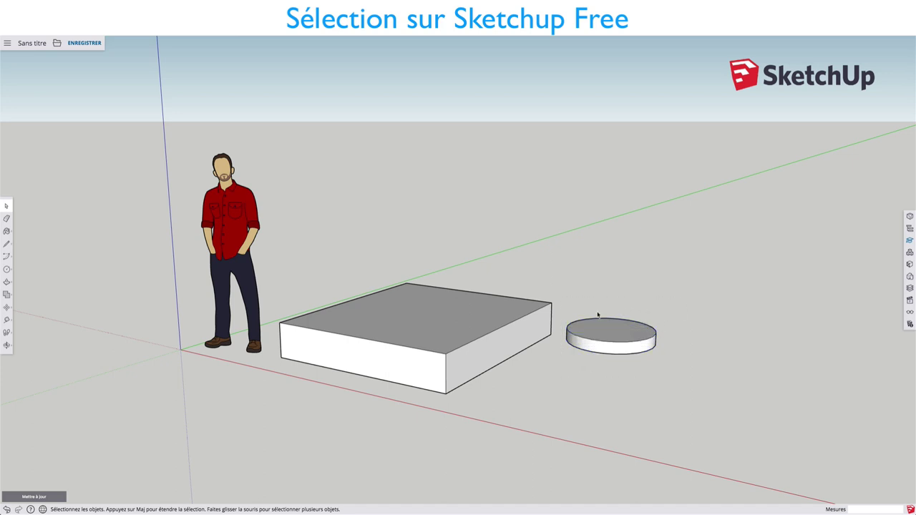
mouse_move(592, 309)
middle_mouse_down()
mouse_move(675, 271)
mouse_move(649, 282)
middle_mouse_up()
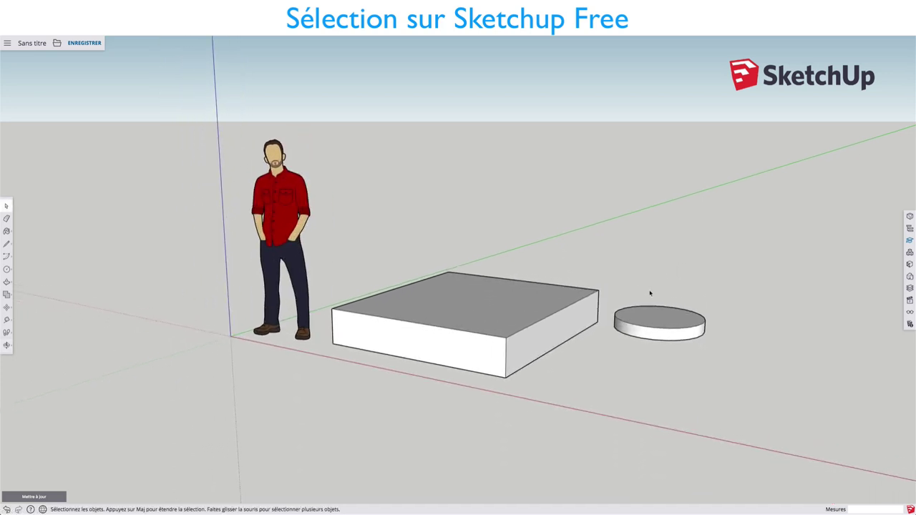
left_click(663, 317)
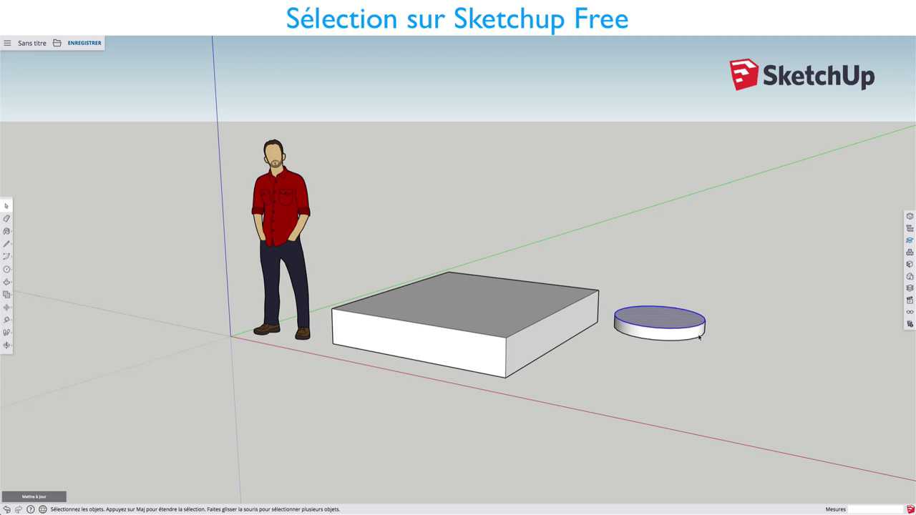
- Draw two small circles on the ground to the right of the first cylinder
key("c")
middle_click_drag(740, 331, 624, 339, "shift")
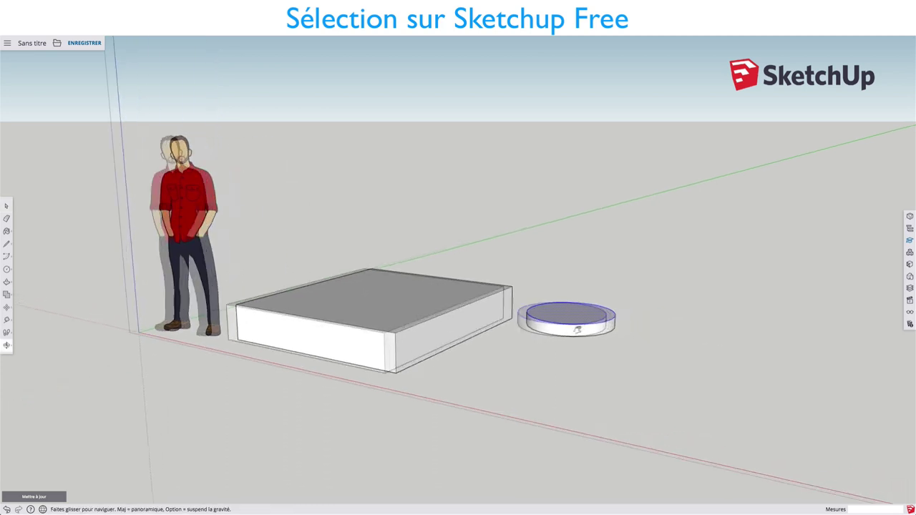
left_click(634, 349)
left_click(653, 349)
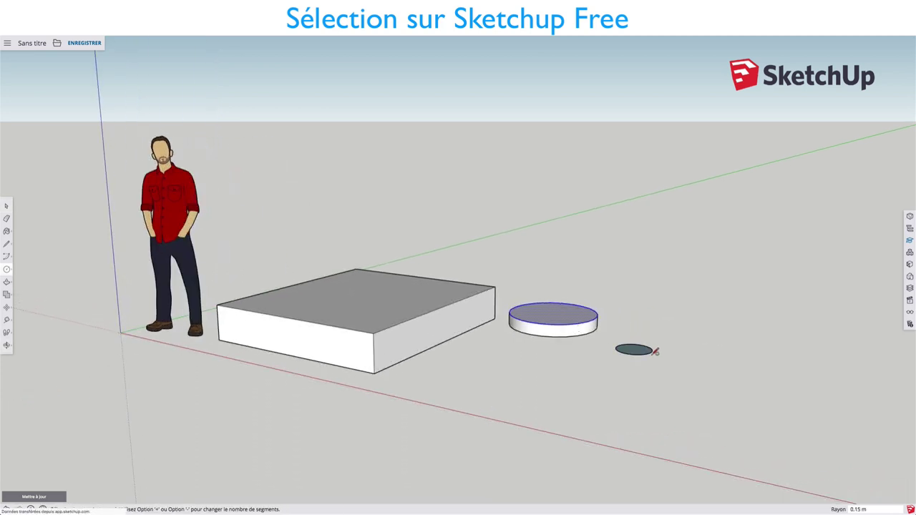
left_click(691, 370)
left_click(708, 372)
key("space")
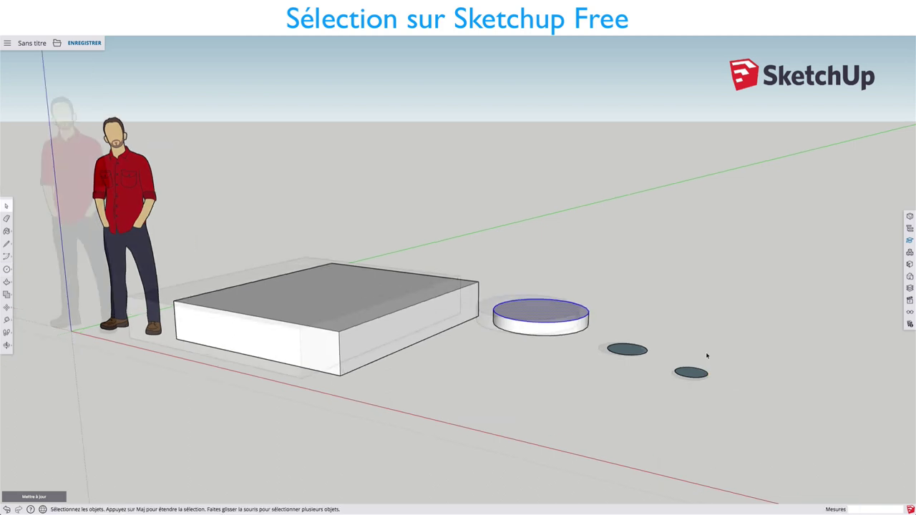
- Push/pull both small circles up to the same short height
key("p")
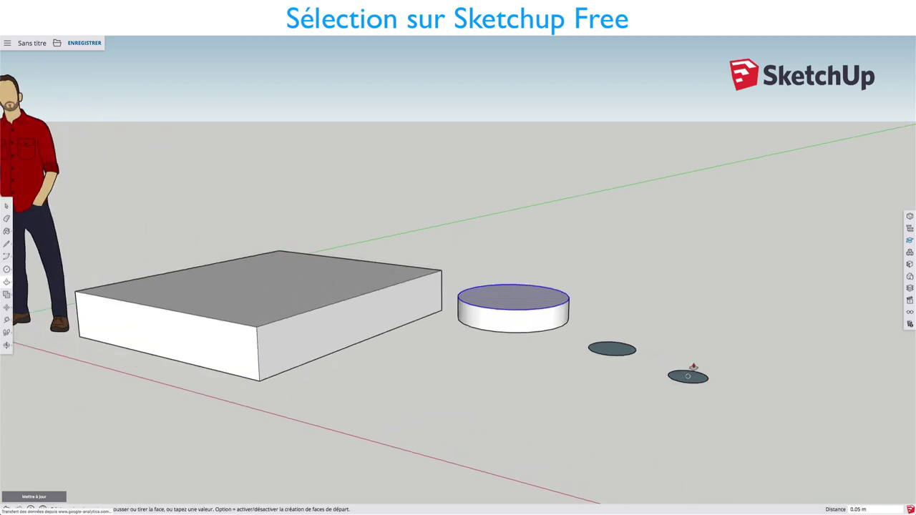
left_click(691, 381)
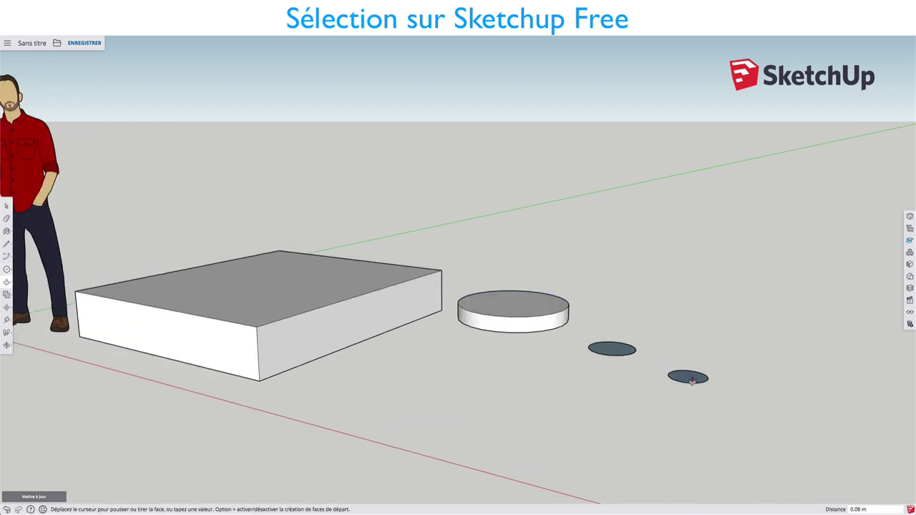
left_click(689, 366)
double_click(613, 349)
key("space")
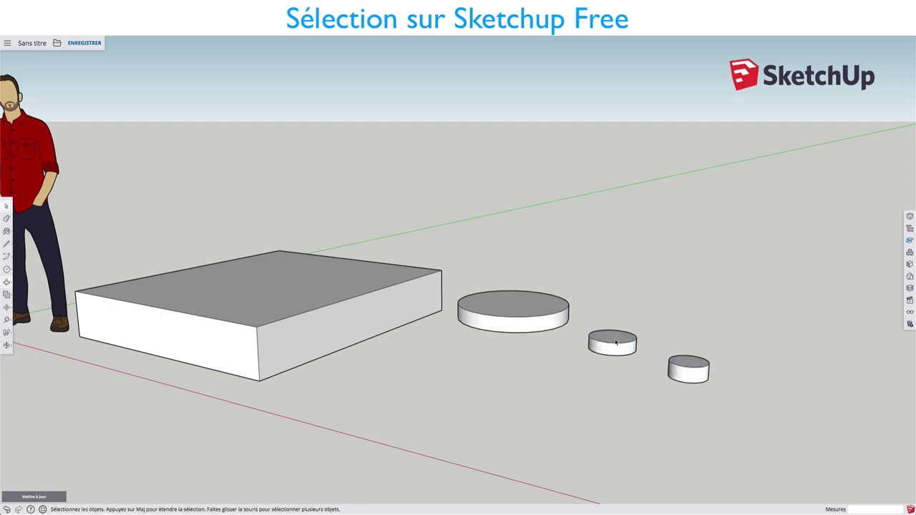
mouse_move(616, 342)
middle_mouse_down()
mouse_move(650, 367)
mouse_move(644, 335)
middle_mouse_up()
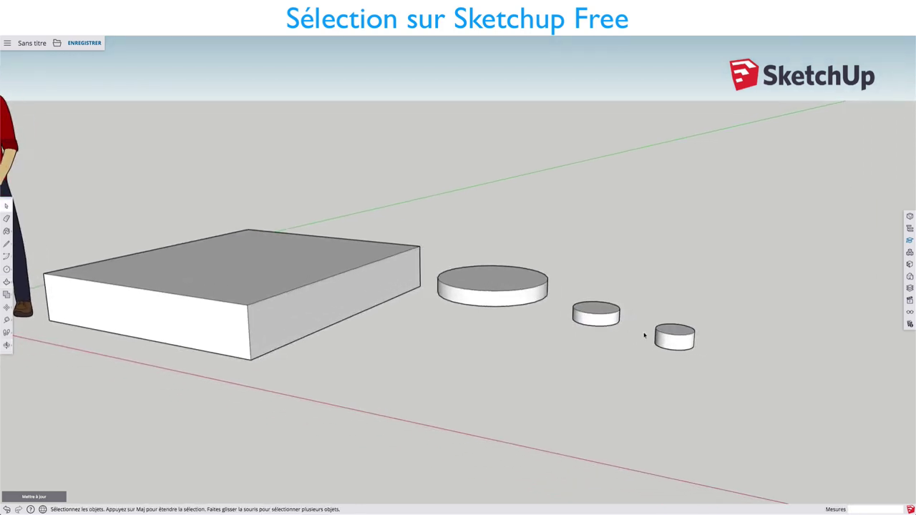
- Window-select the smallest cylinder, add the middle one, then remove the smallest from the selection
left_click_drag(636, 292, 717, 386)
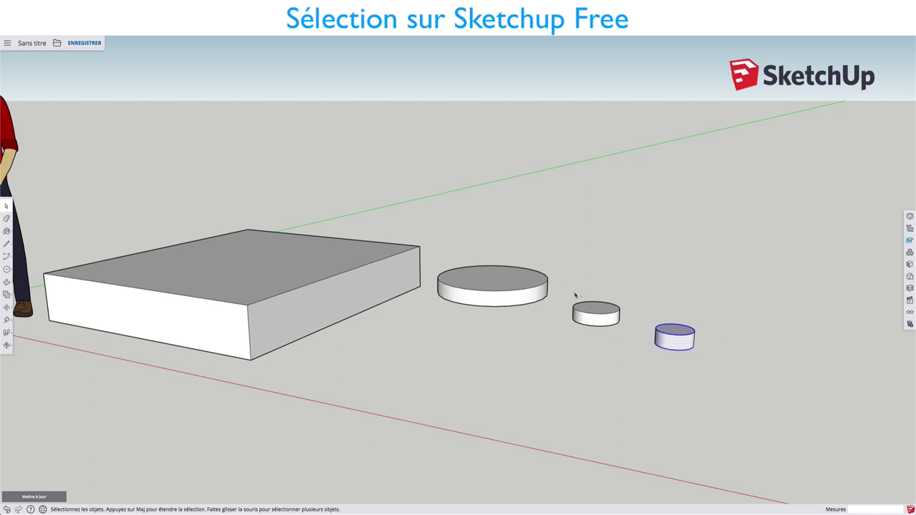
mouse_move(566, 286)
left_mouse_down("shift")
mouse_move(582, 326)
mouse_move(626, 350)
left_mouse_up("shift")
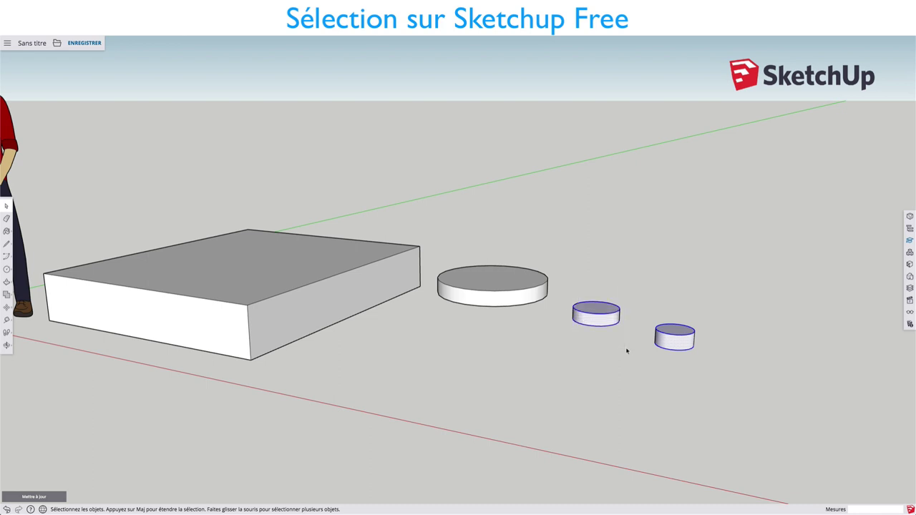
scroll(627, 324, "up", 1)
scroll(620, 319, "up", 2)
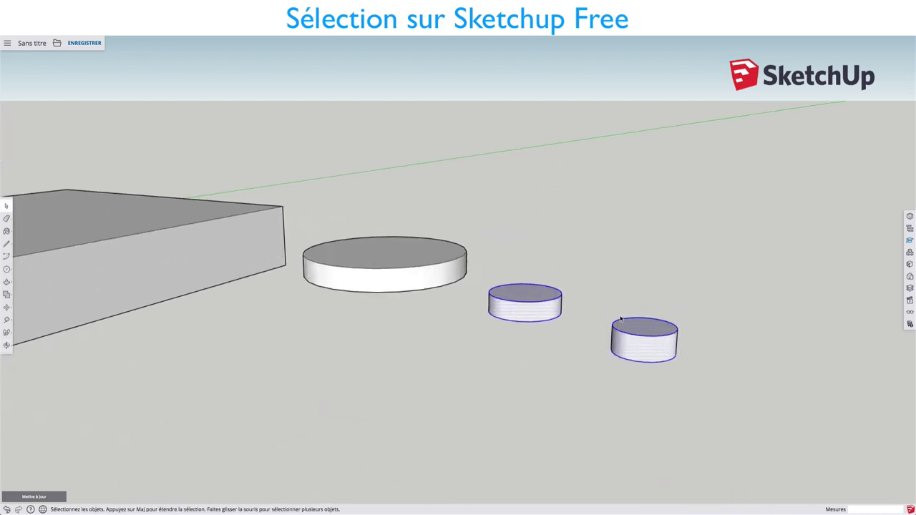
mouse_move(604, 289)
left_mouse_down("shift")
mouse_move(693, 389)
mouse_move(698, 378)
left_mouse_up("shift")
scroll(587, 269, "up", 1)
scroll(629, 276, "up", 1)
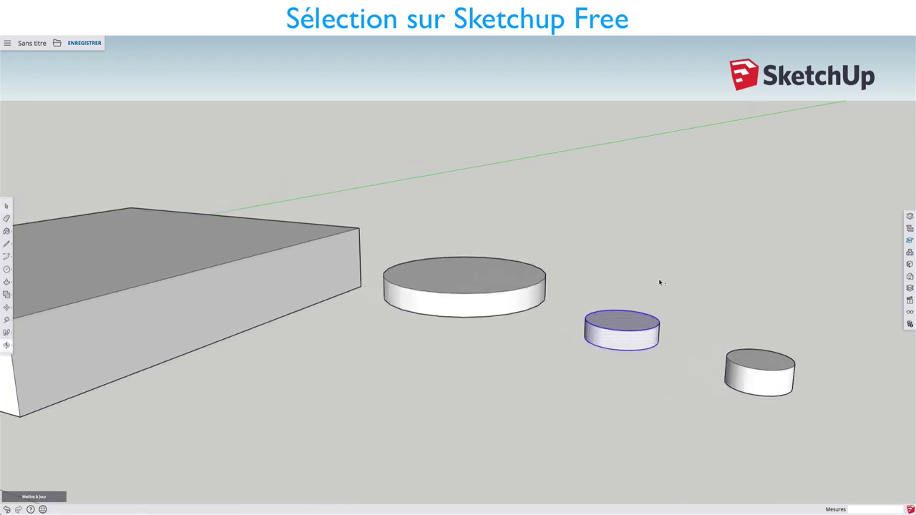
scroll(658, 302, "up", 1)
mouse_move(658, 301)
middle_mouse_down()
mouse_move(464, 213)
mouse_move(518, 327)
mouse_move(293, 288)
mouse_move(432, 328)
mouse_move(439, 270)
middle_mouse_up()
scroll(449, 286, "up", 2)
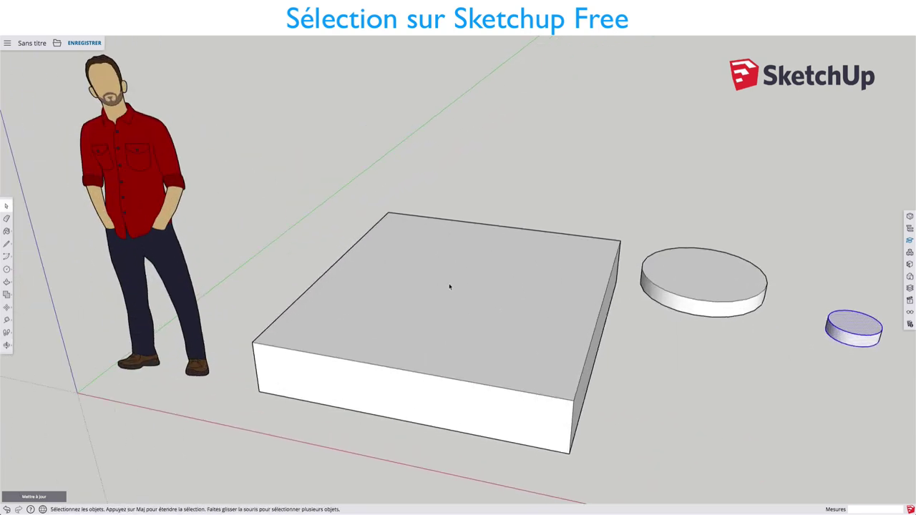
- Draw a line across the box top from its front edge to its back edge
key("l")
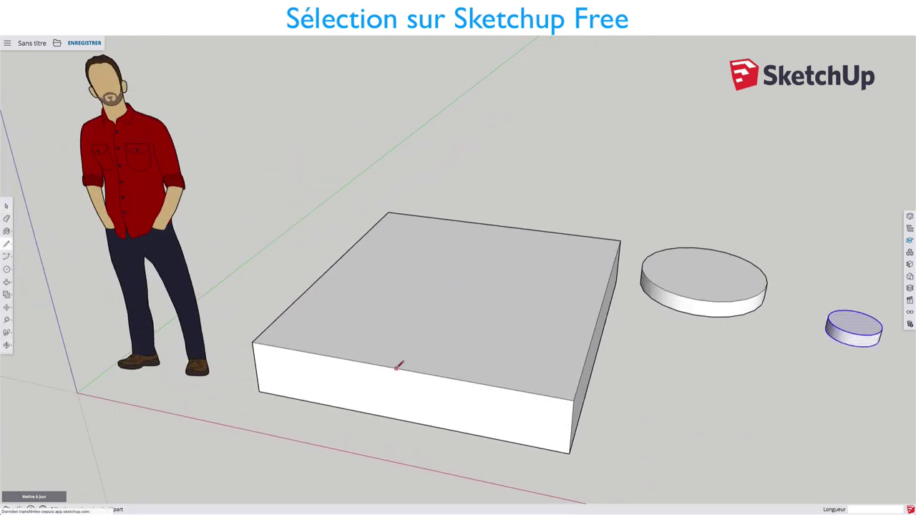
left_click(396, 369)
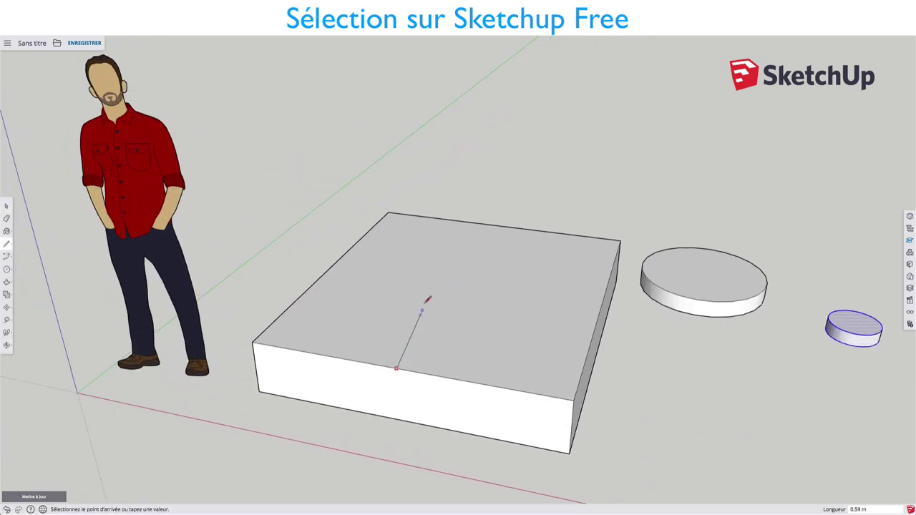
left_click(493, 228)
scroll(497, 258, "down", 2)
scroll(496, 259, "down", 1)
scroll(496, 259, "down", 2)
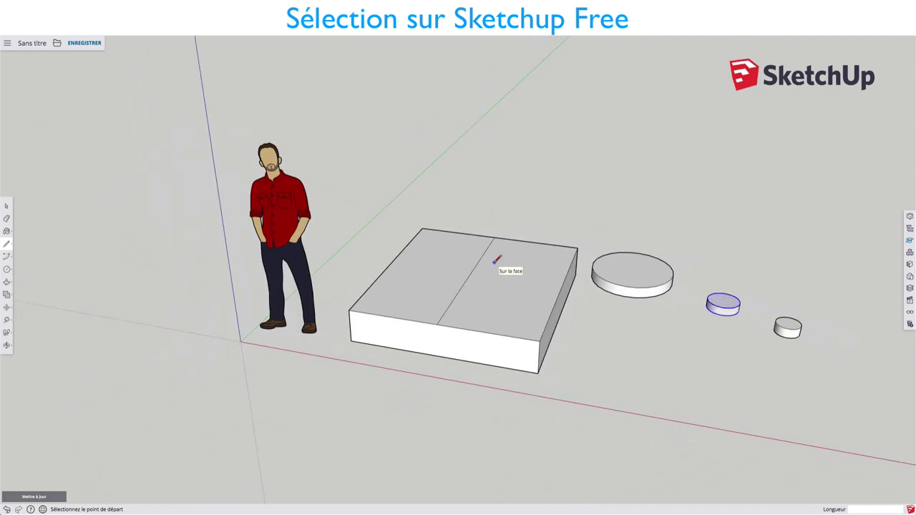
middle_click_drag(496, 259, 470, 243, "shift")
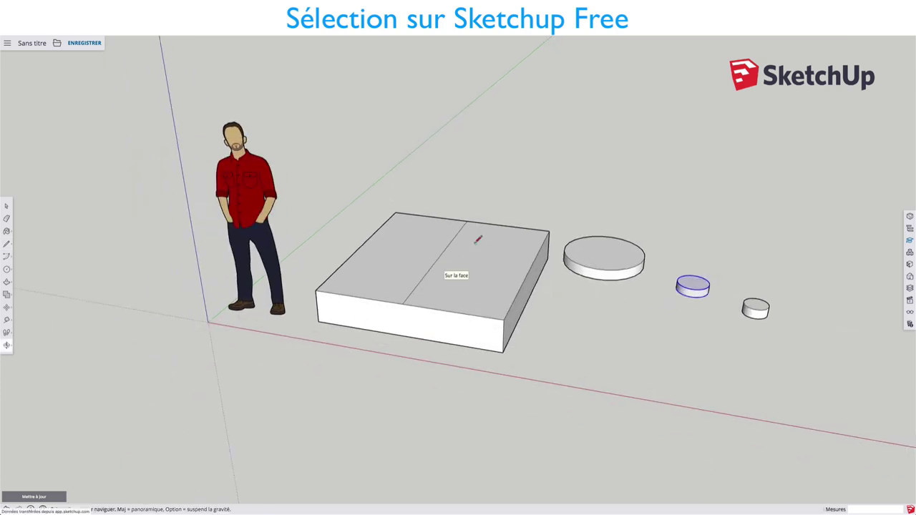
- Draw a line from that dividing line's midpoint to the box's right edge
left_click(438, 258)
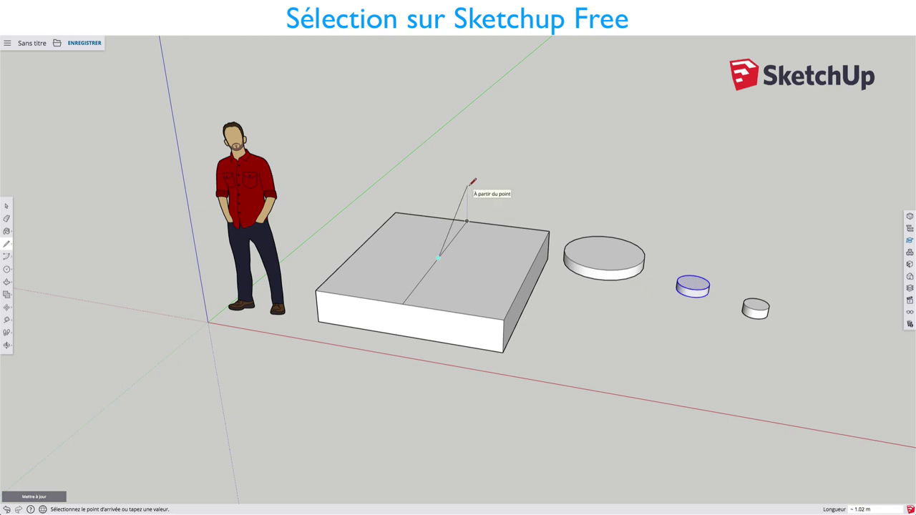
key("Escape")
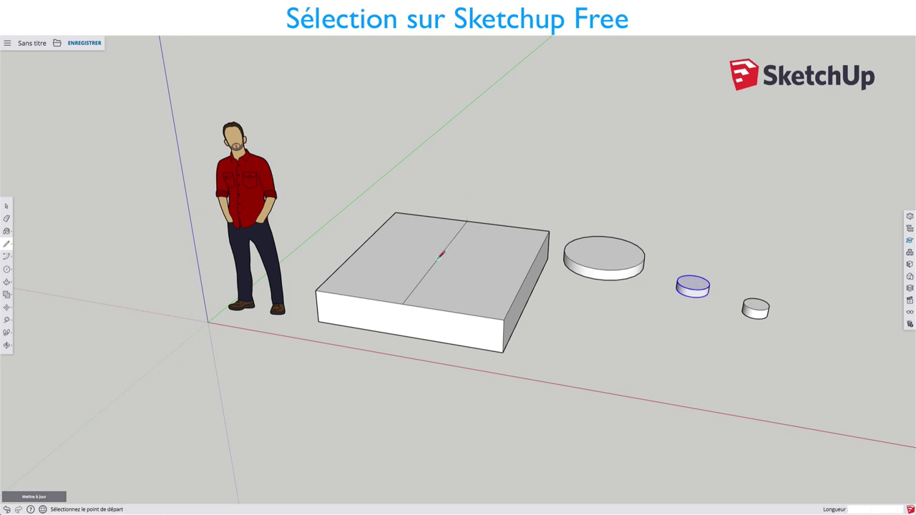
left_click(438, 257)
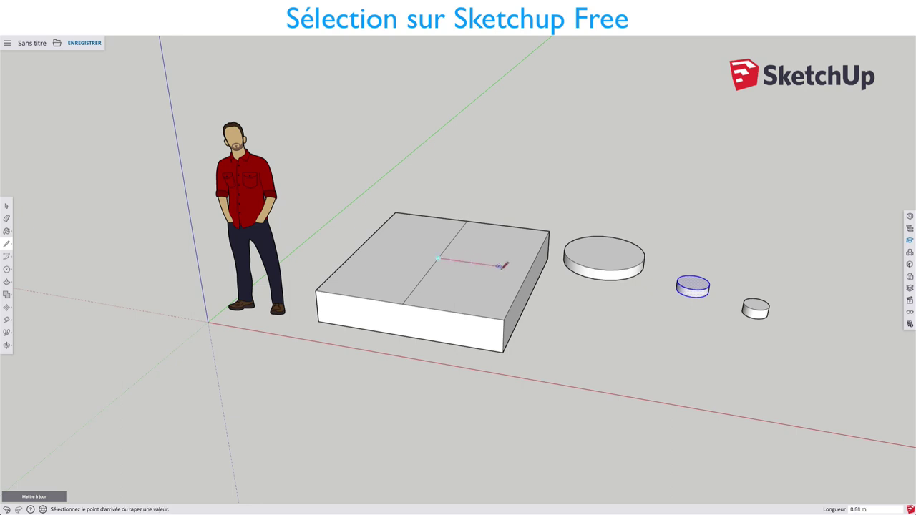
left_click(530, 268)
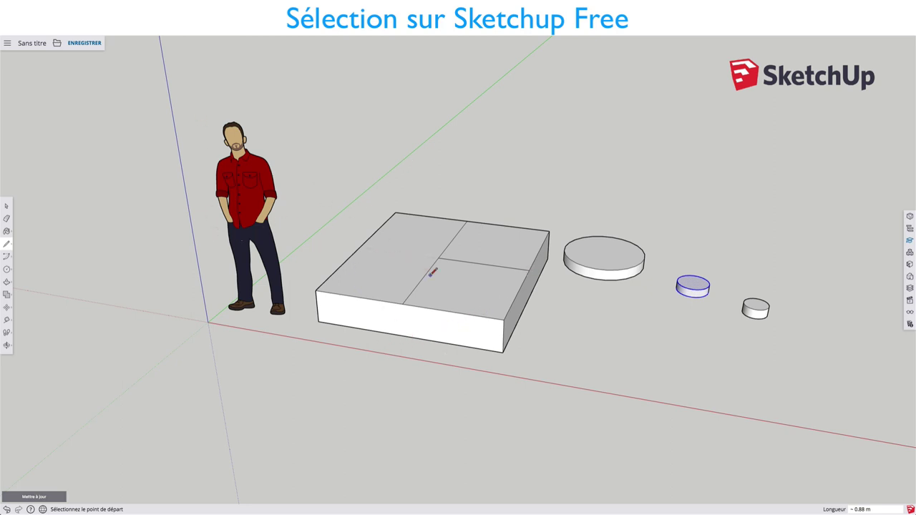
scroll(436, 261, "up", 1)
scroll(447, 263, "up", 2)
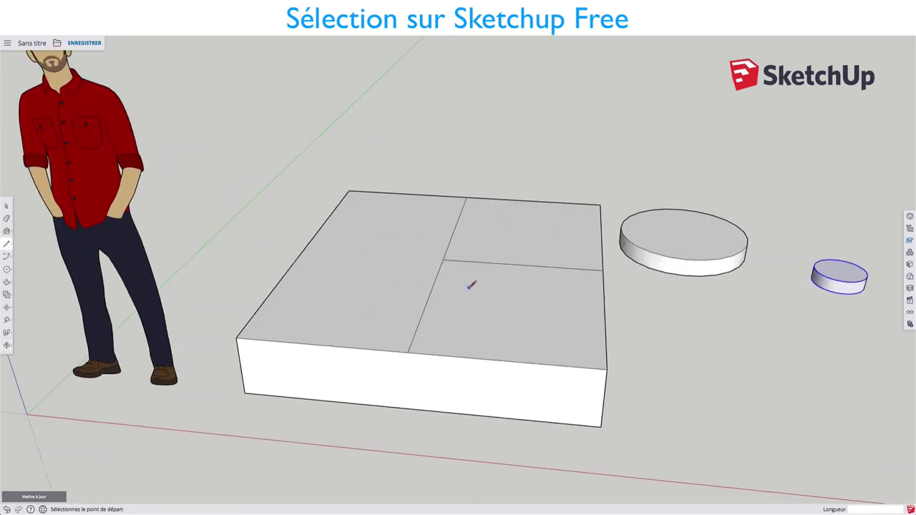
- Draw two rectangles on the box top, one from the lines' junction and one toward the back-left
key("r")
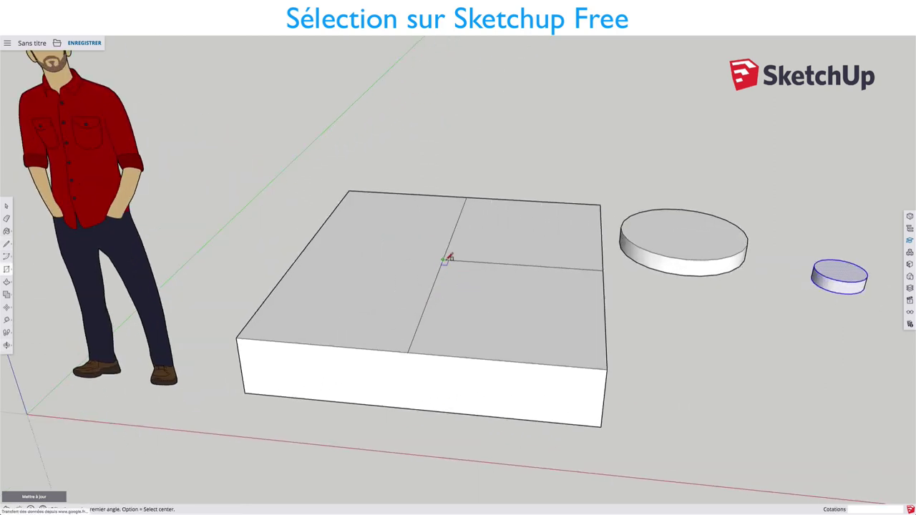
left_click(443, 261)
left_click(515, 326)
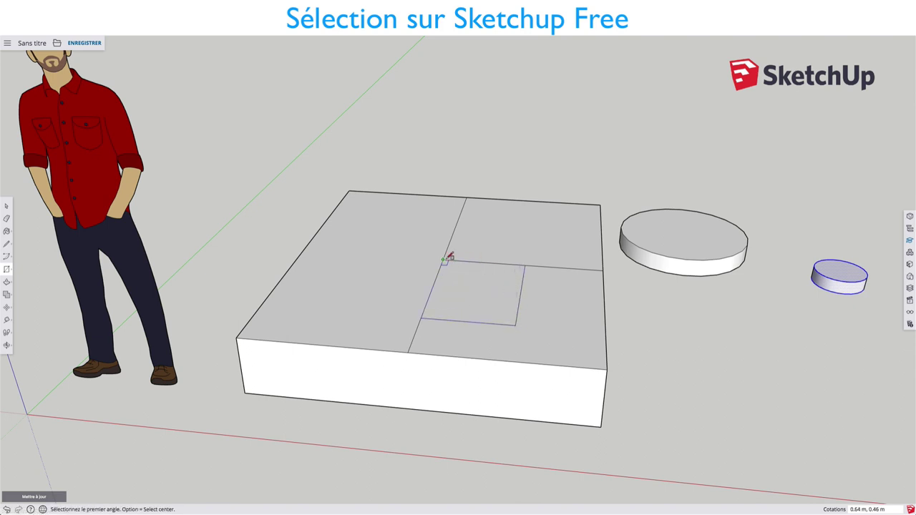
left_click(445, 257)
left_click(364, 222)
key("space")
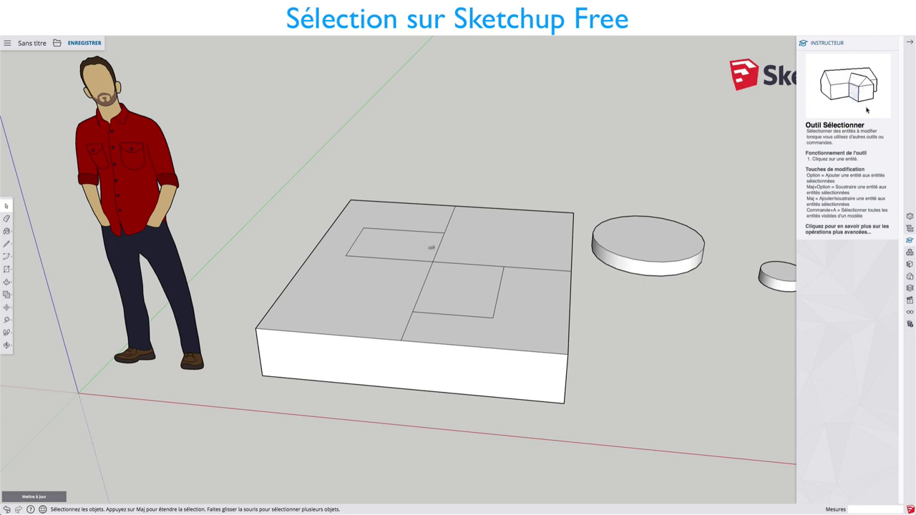
- Click the dividing line, then the back-left rectangle's edges and face one at a time
left_click(450, 219)
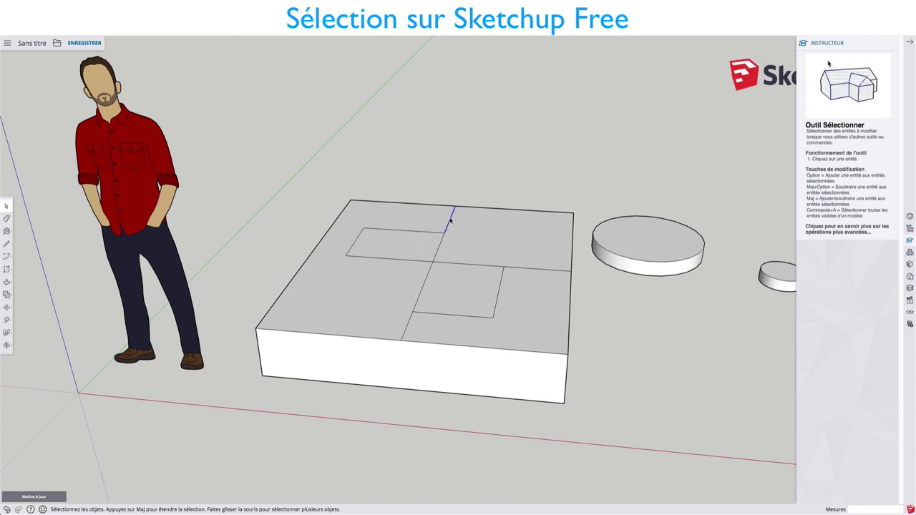
left_click(411, 231)
left_click(358, 236)
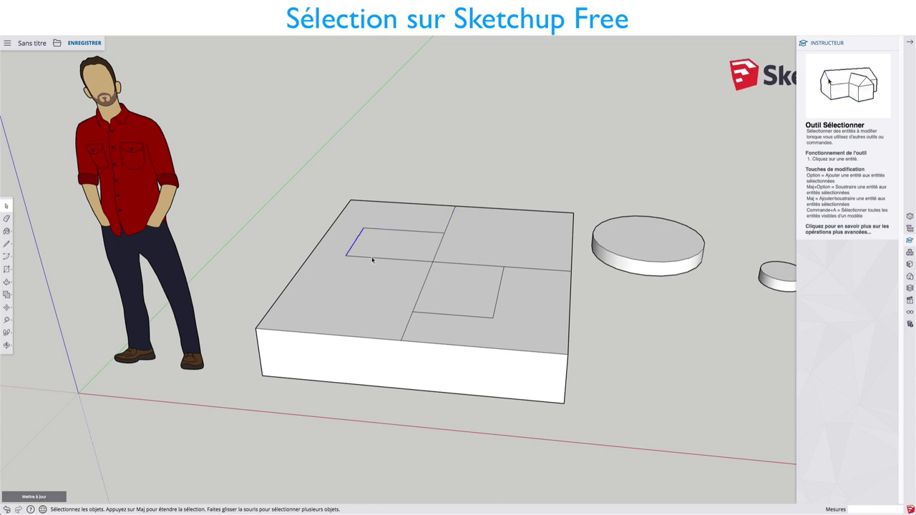
left_click(372, 258, "shift")
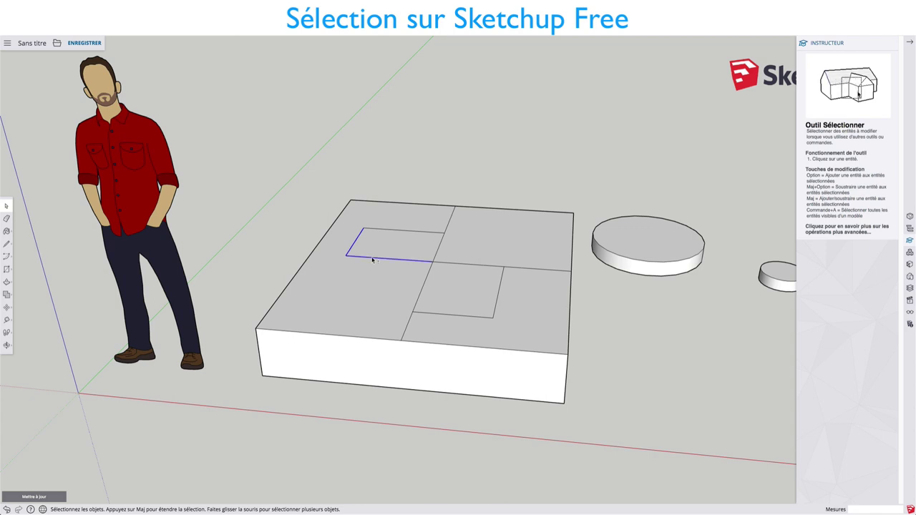
left_click(418, 231, "shift")
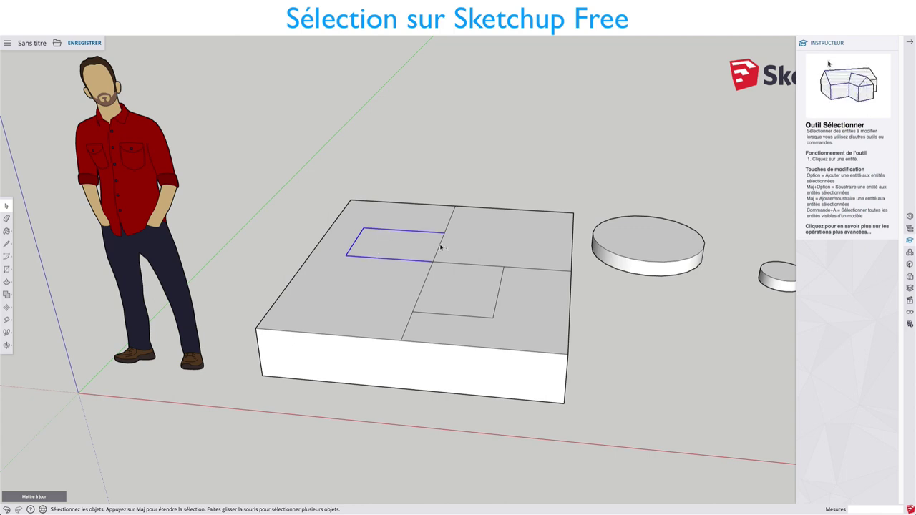
left_click(439, 246, "shift")
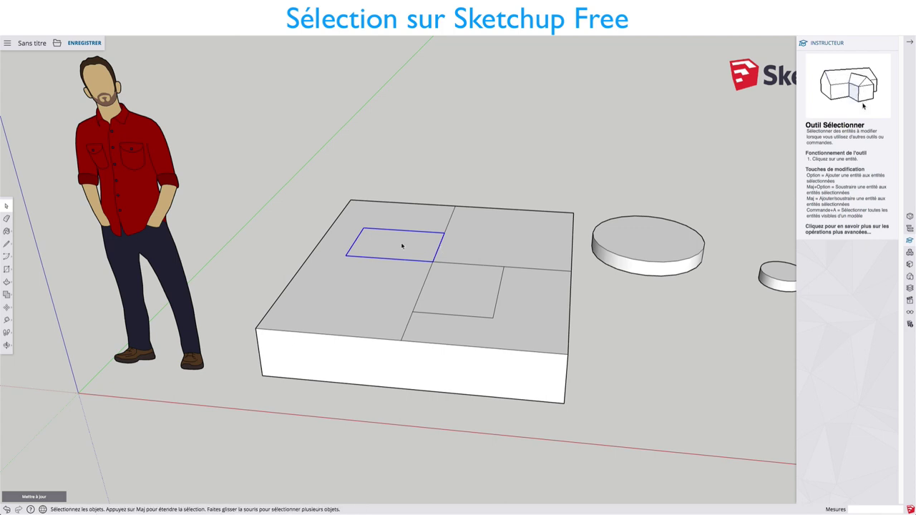
left_click(402, 245)
- Double-click the back-left rectangle's face to select it together with its bounding edges
scroll(401, 246, "up", 1)
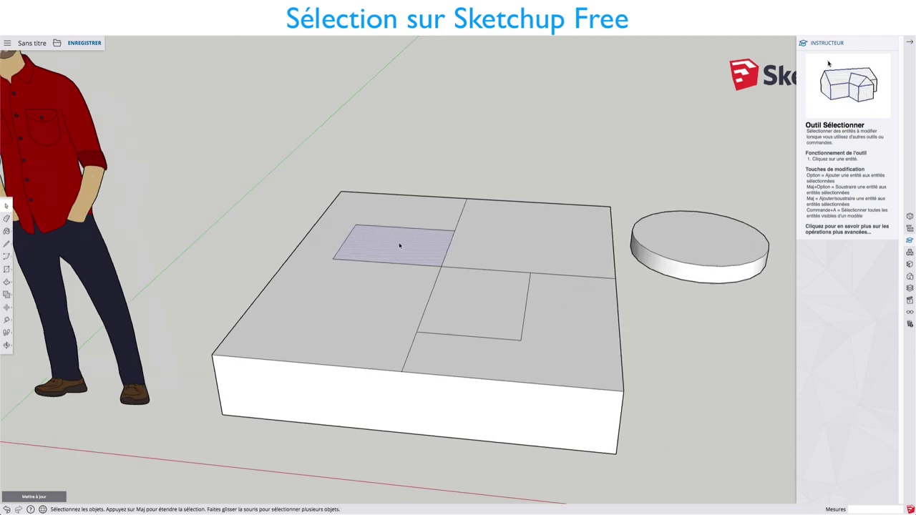
scroll(401, 245, "up", 2)
scroll(399, 245, "up", 2)
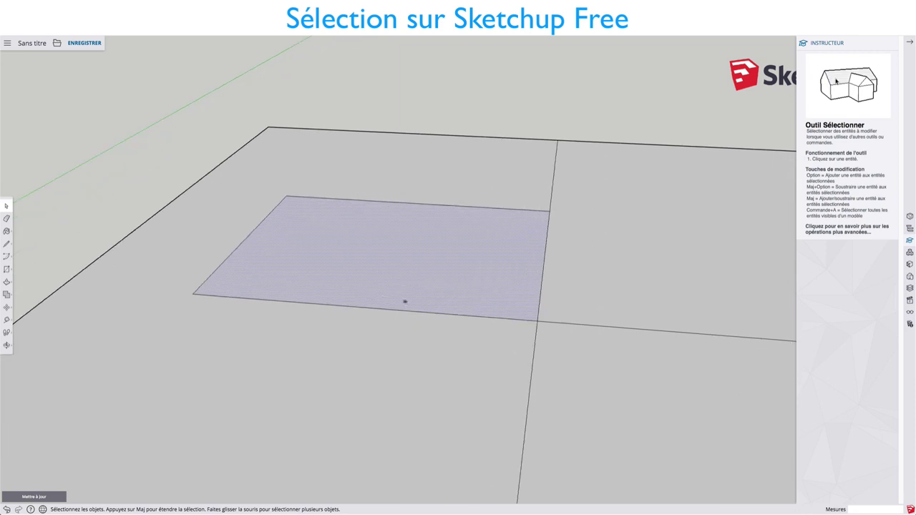
scroll(427, 262, "down", 2)
scroll(426, 262, "down", 3)
scroll(425, 258, "down", 3)
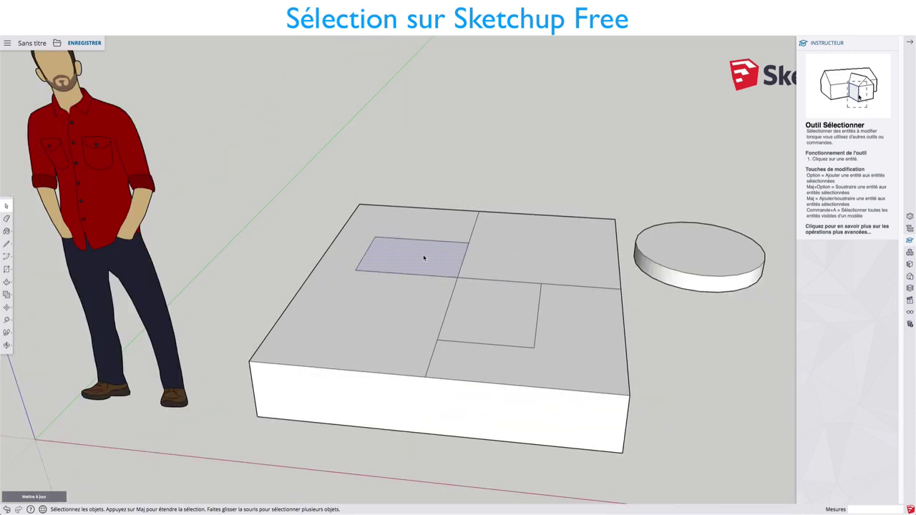
double_click(424, 258)
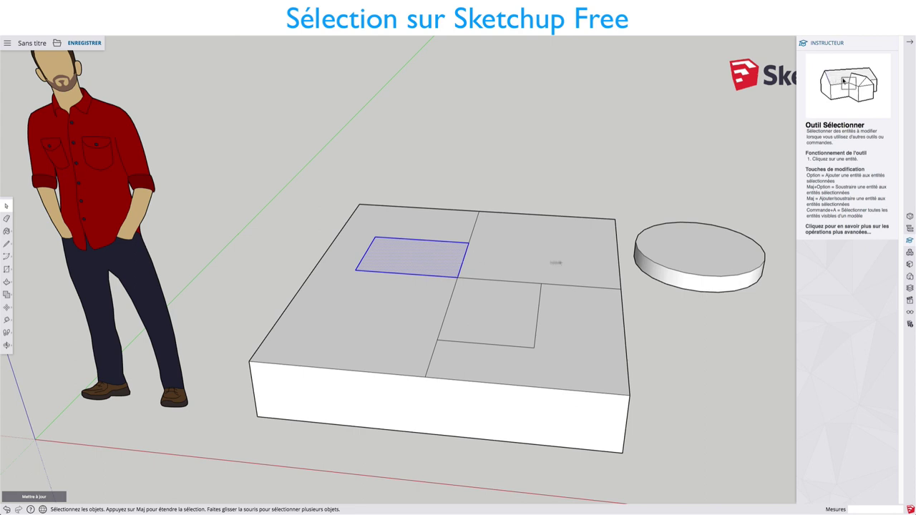
middle_click_drag(554, 262, 339, 260)
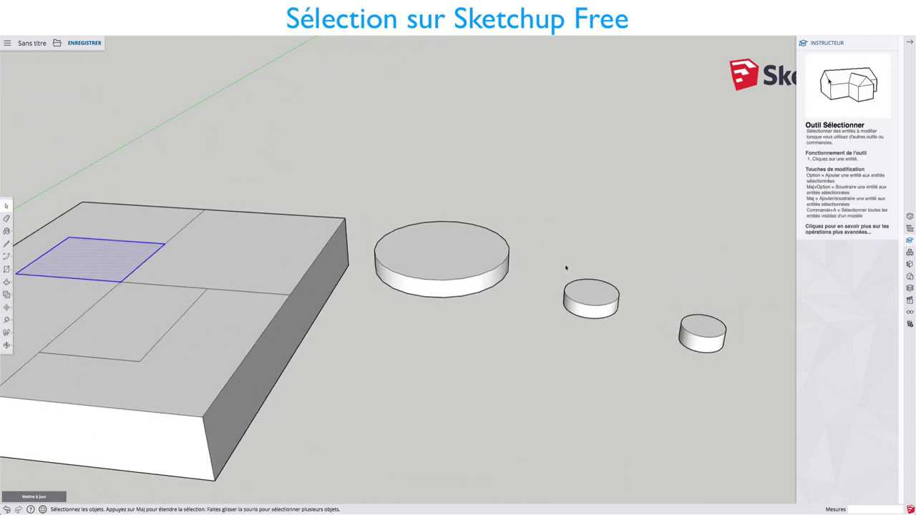
- Select the middle cylinder's top face, then its top with edge, then the whole cylinder by triple-click
middle_click_drag(508, 265, 474, 256)
scroll(474, 256, "up", 3)
left_click(490, 286)
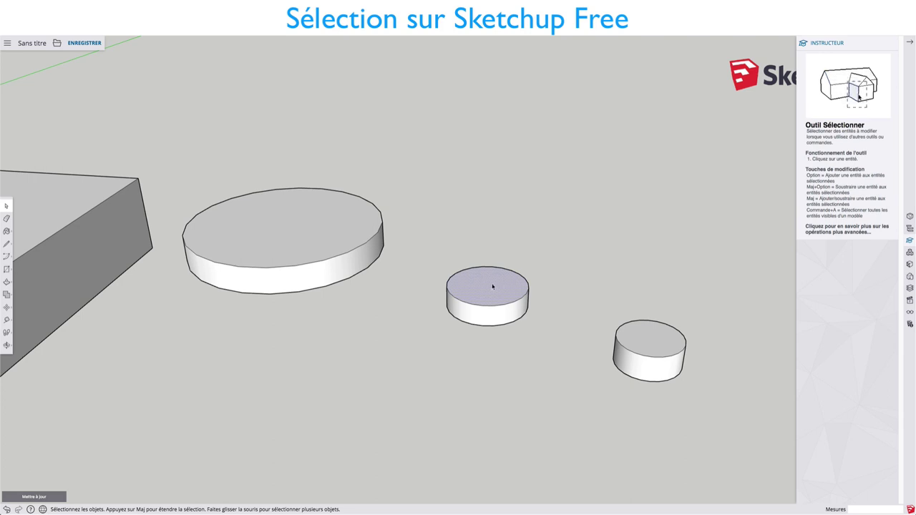
double_click(493, 286)
left_click(548, 272)
triple_click(489, 286)
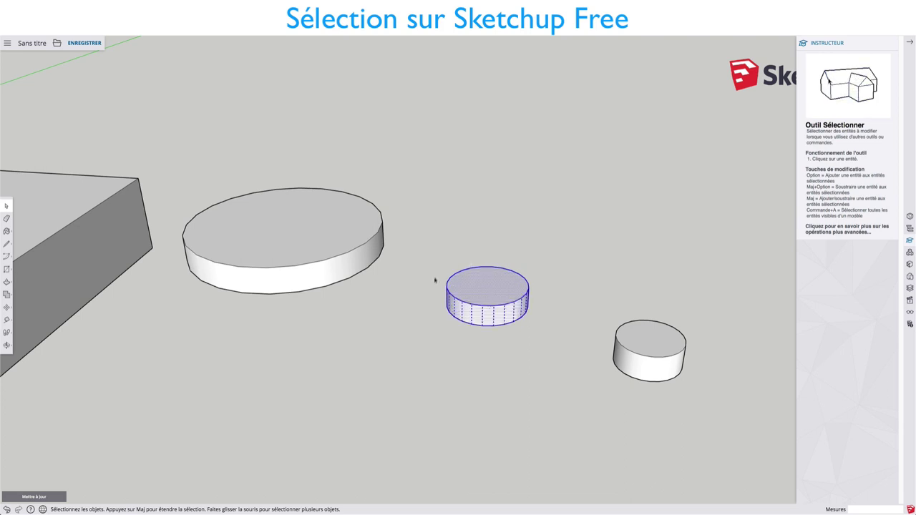
triple_click(480, 287)
- Select the box-top rectangle face, then the face with its edges, then the entire box
middle_click_drag(553, 265, 490, 345)
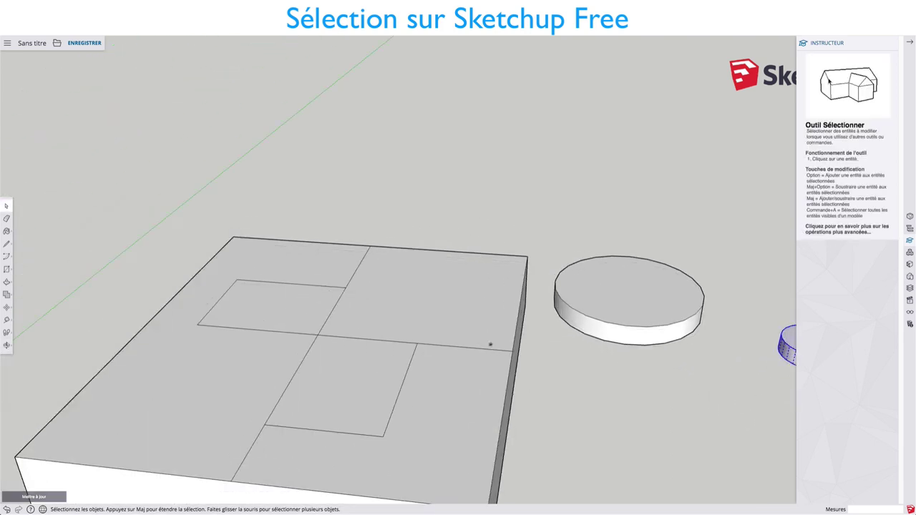
scroll(490, 345, "down", 3)
left_click(466, 310)
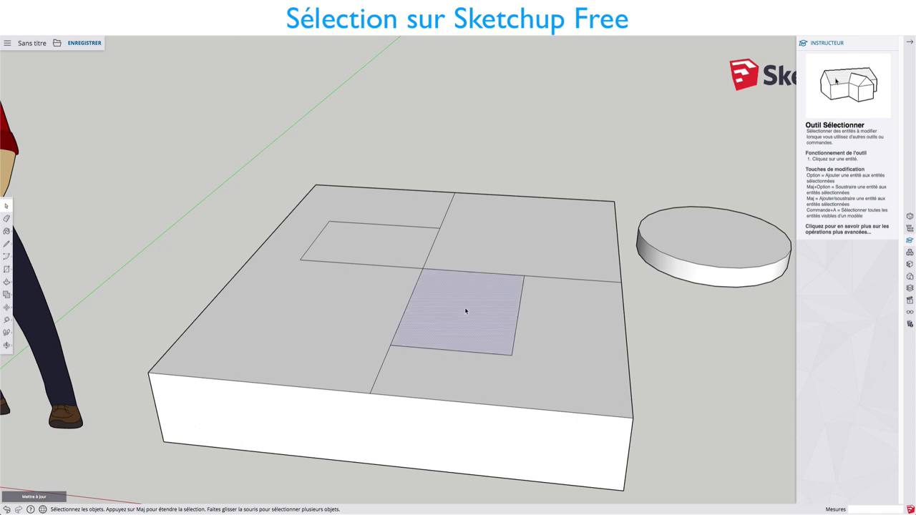
double_click(466, 311)
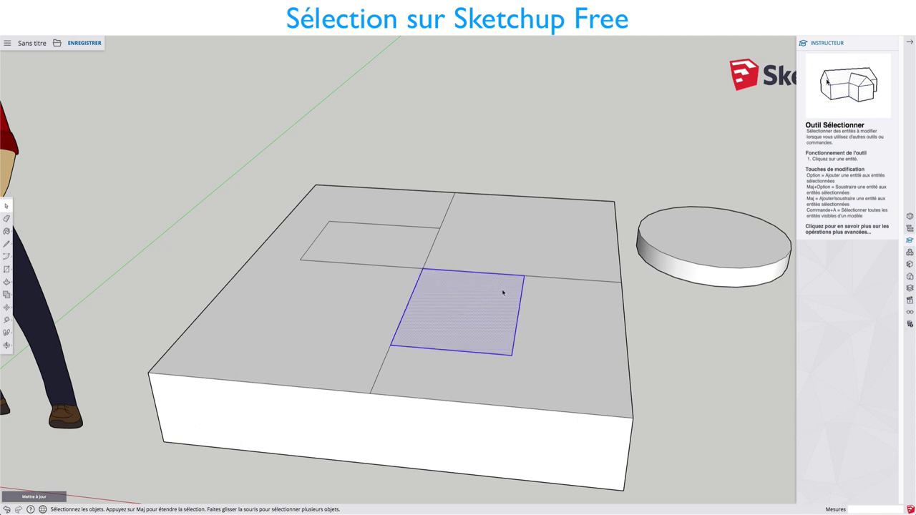
triple_click(475, 319)
scroll(476, 319, "down", 3)
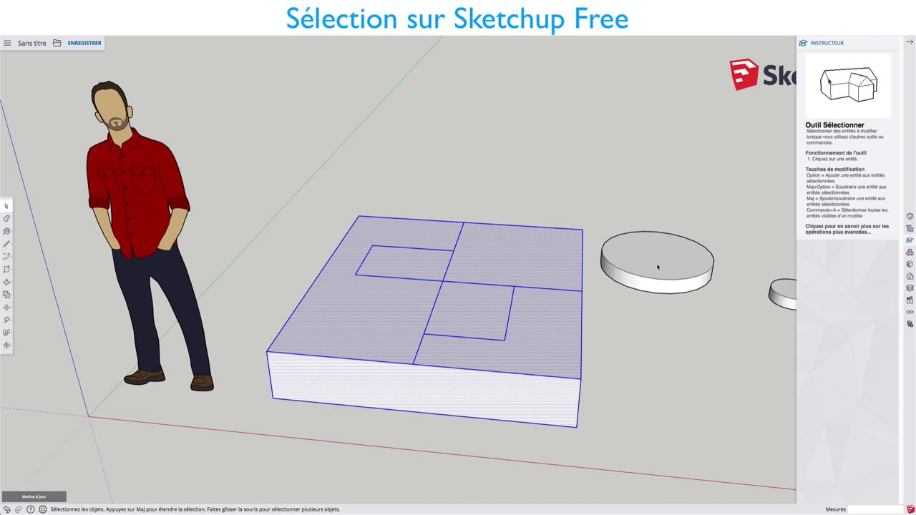
- Orbit out to show the whole scene and clear the box selection
mouse_move(548, 309)
middle_mouse_down()
mouse_move(551, 298)
mouse_move(541, 297)
middle_mouse_up()
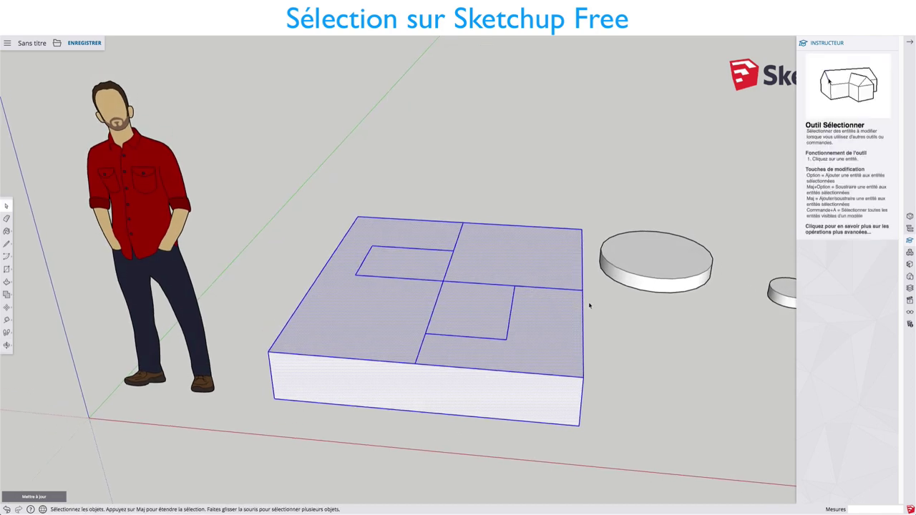
middle_click_drag(623, 306, 445, 291)
left_click(601, 266)
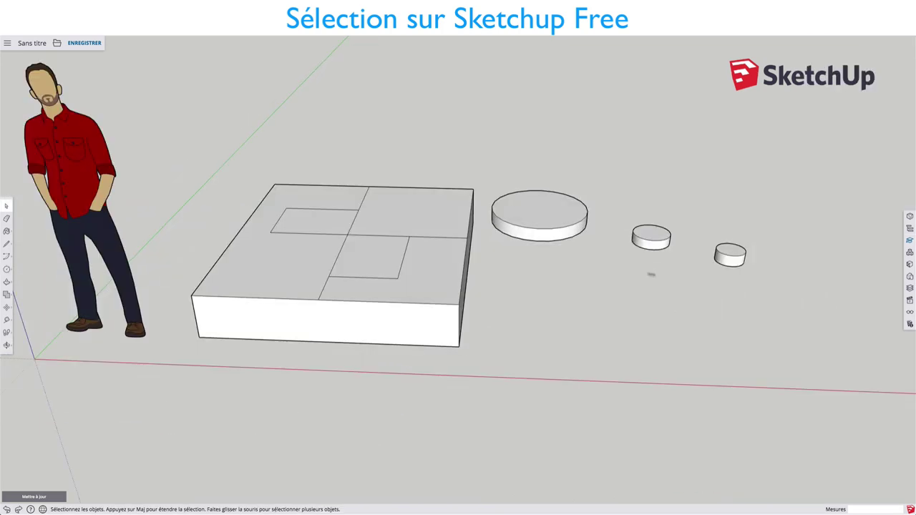
middle_click_drag(651, 273, 627, 281)
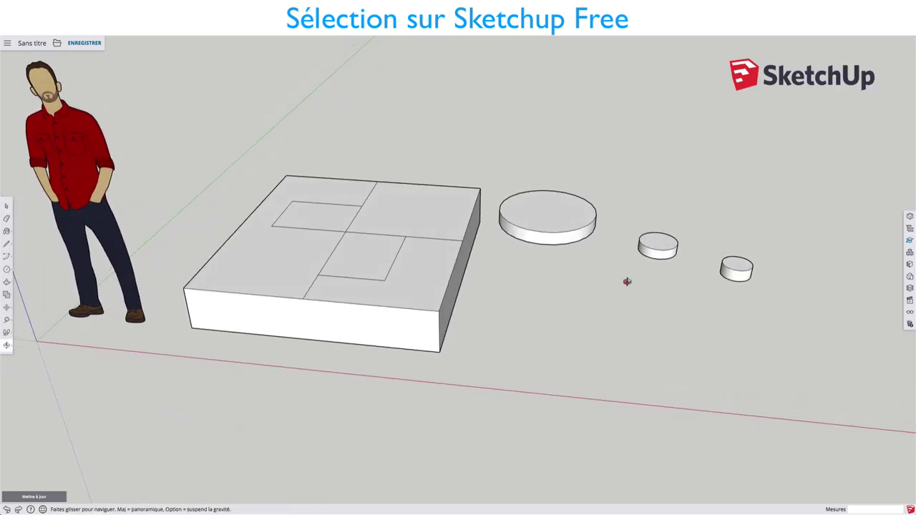
middle_click_drag(627, 282, 629, 286)
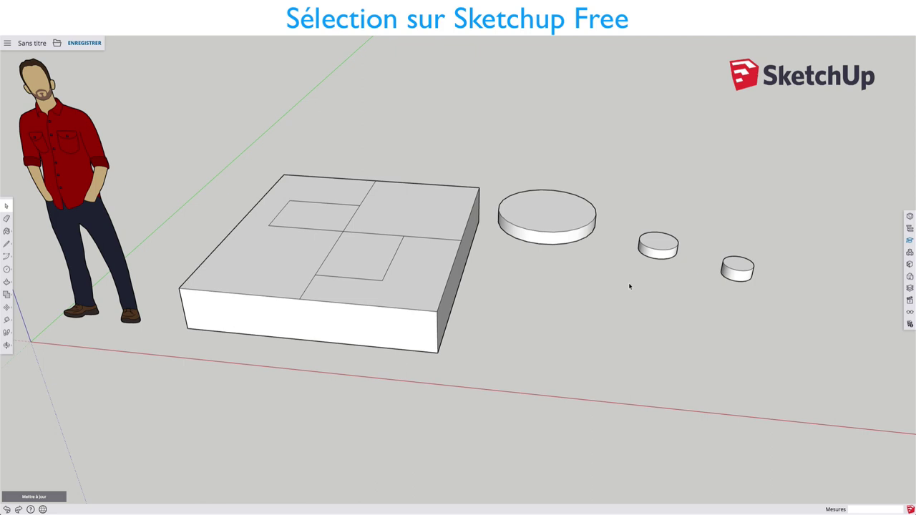
key("ctrl+a")
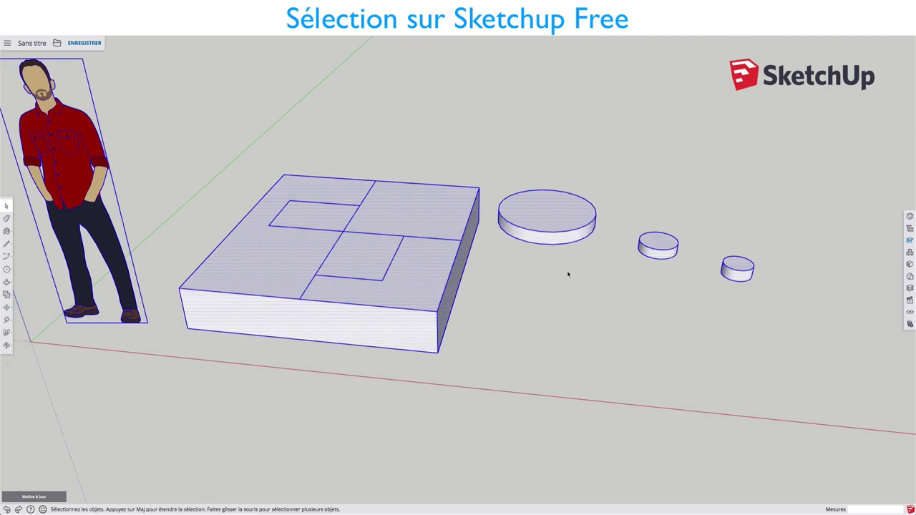
left_click(568, 274)
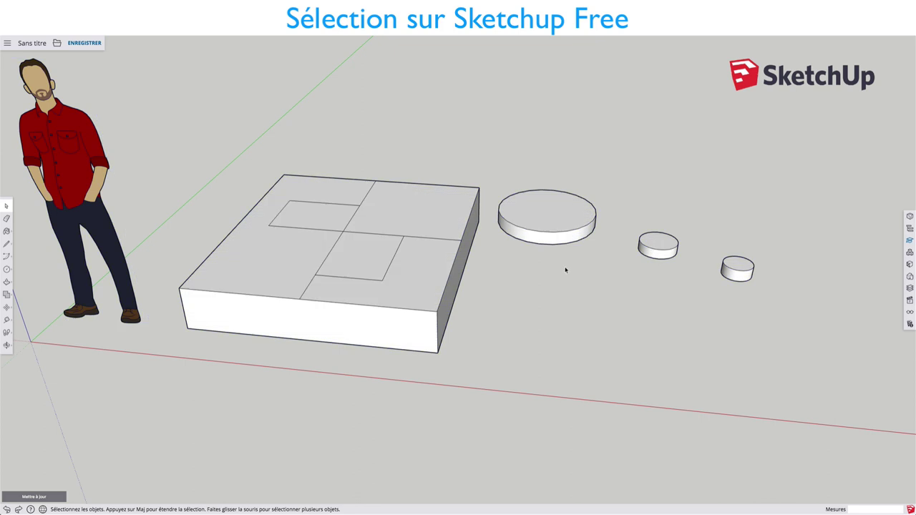
scroll(565, 268, "down", 2)
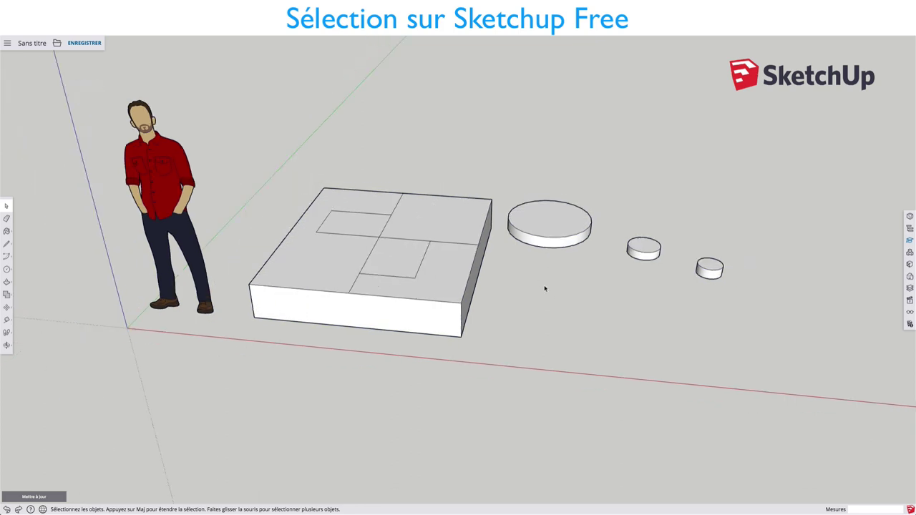
mouse_move(544, 304)
middle_mouse_down()
mouse_move(568, 290)
mouse_move(588, 315)
middle_mouse_up()
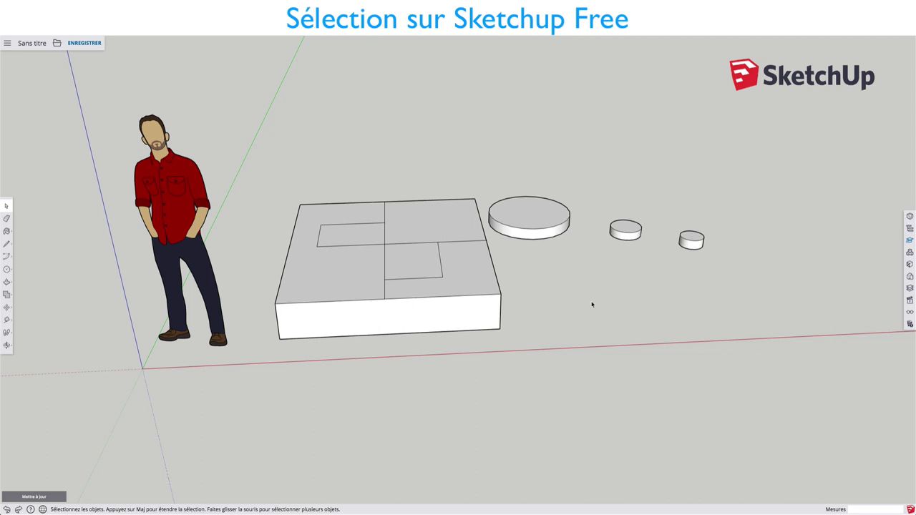
middle_click_drag(539, 303, 556, 278)
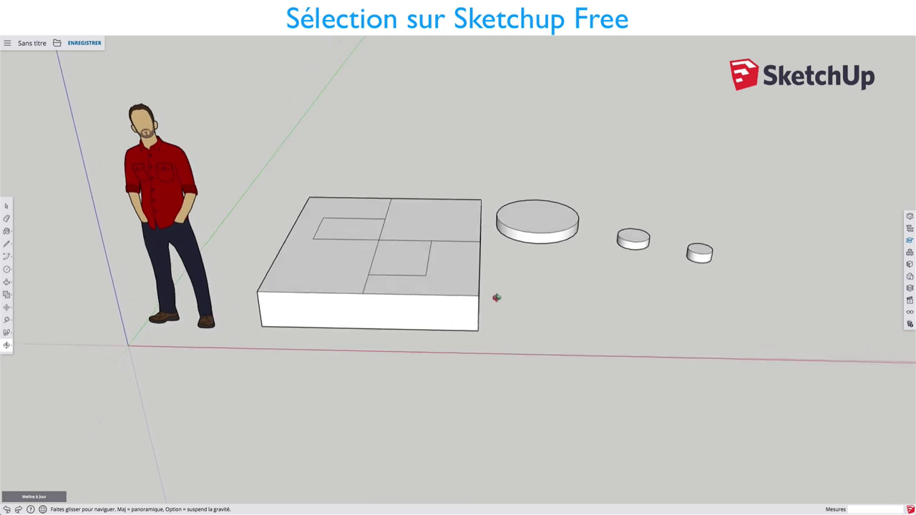
left_click(540, 222)
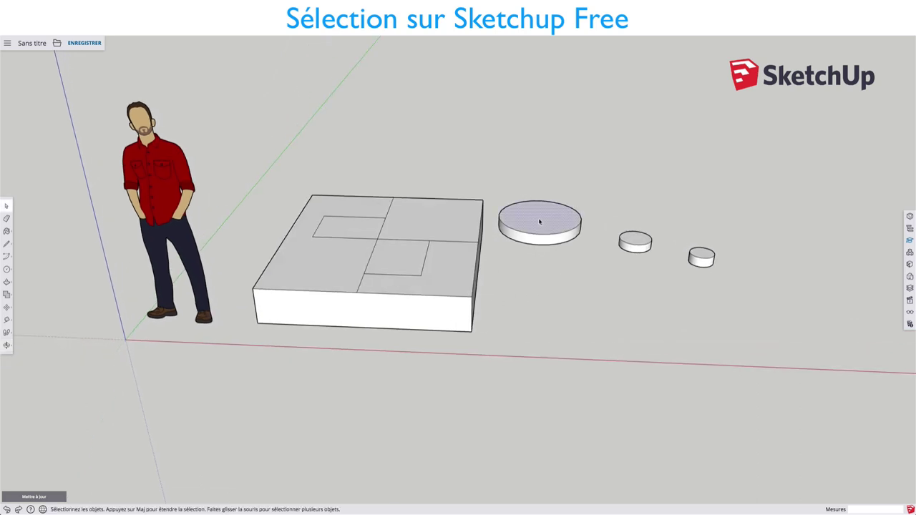
double_click(540, 222)
triple_click(537, 221)
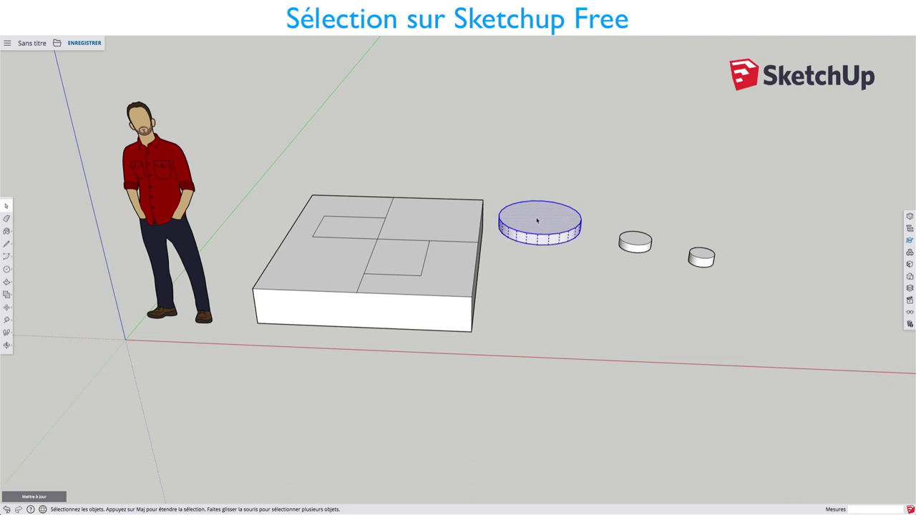
left_click(562, 261)
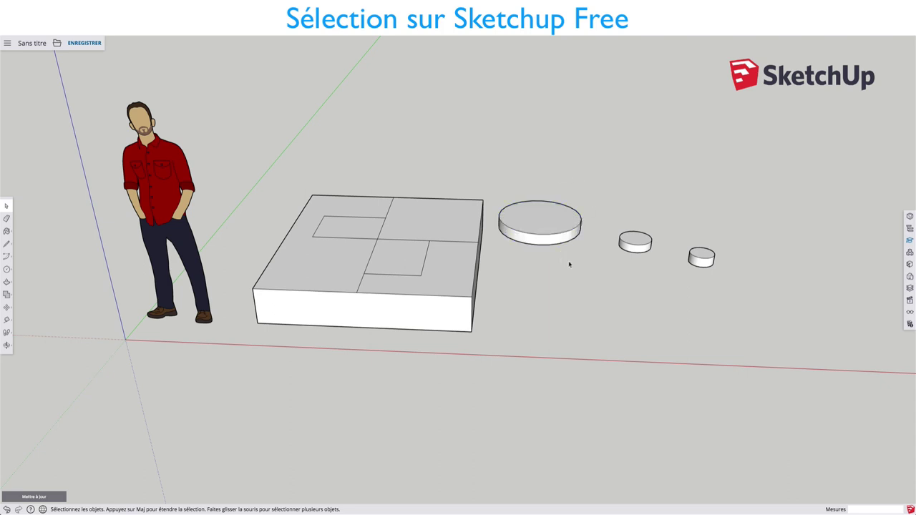
left_click_drag(568, 265, 143, 314)
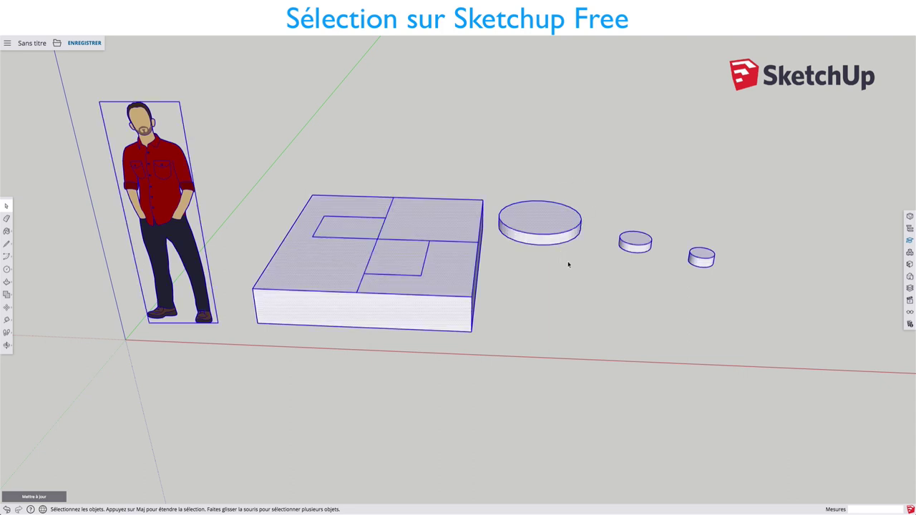
left_click(563, 263)
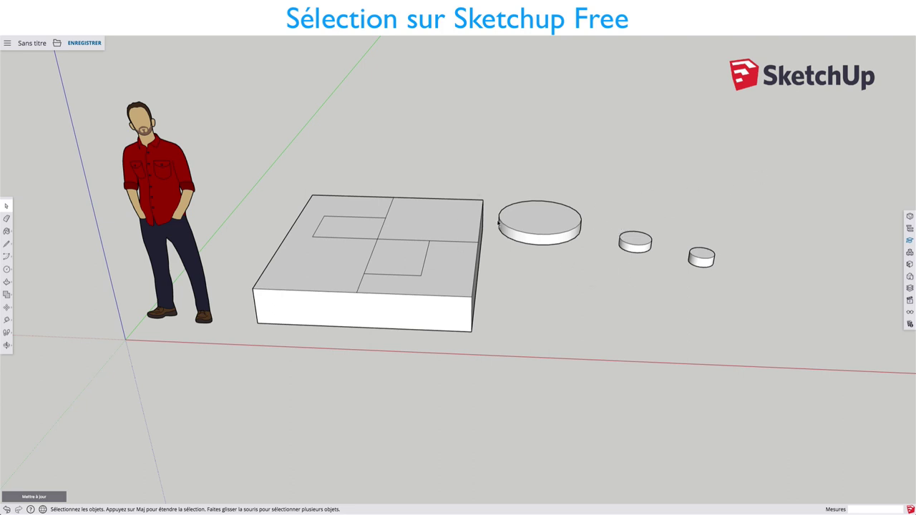
left_click_drag(750, 195, 684, 296)
left_click(729, 249)
left_click_drag(686, 232, 706, 299)
left_click_drag(707, 282, 705, 287)
left_click(732, 246)
mouse_move(512, 276)
middle_mouse_down()
mouse_move(552, 265)
mouse_move(532, 274)
mouse_move(586, 274)
mouse_move(568, 262)
mouse_move(536, 272)
middle_mouse_up()
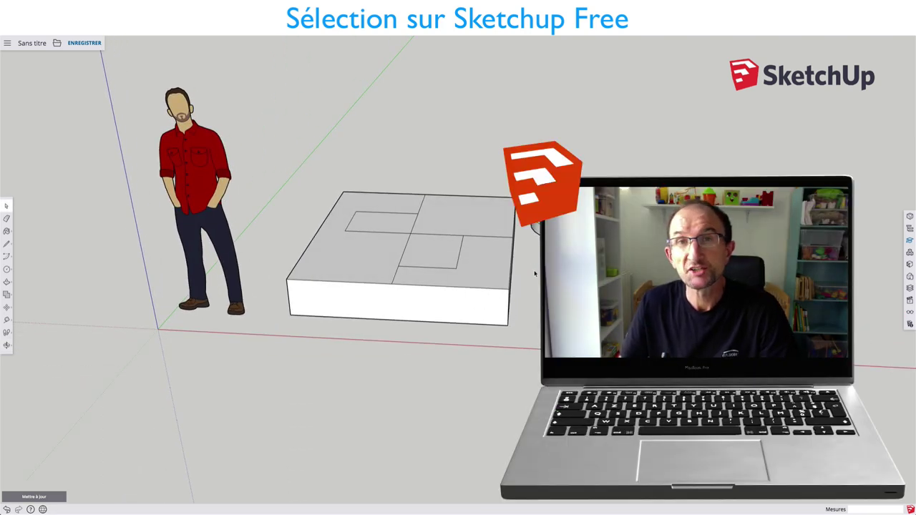